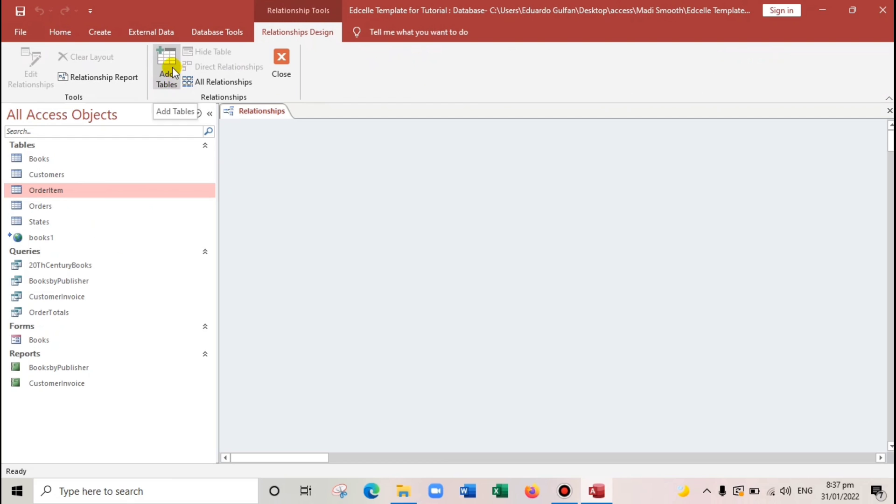
Step: Add the Orders and OrderItem tables to the Relationships layout and dismiss the table list
left_click(170, 70)
left_click(360, 98)
left_click_drag(442, 60, 621, 112)
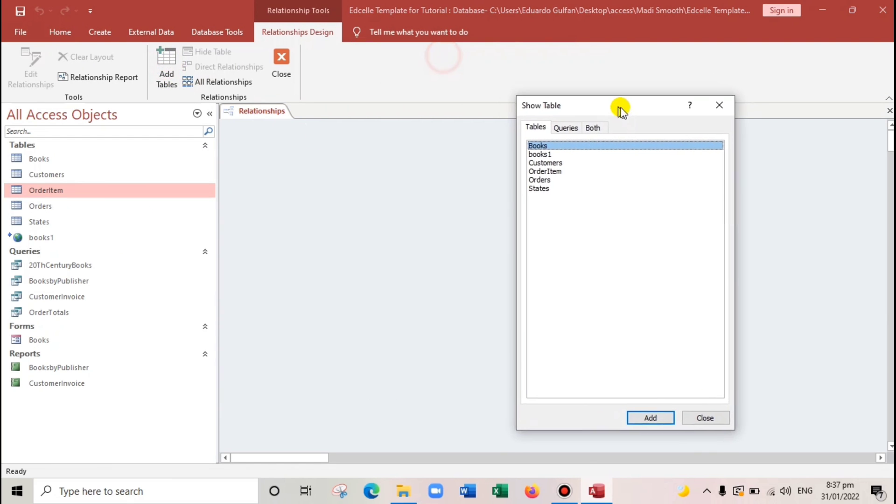
left_click(542, 181)
double_click(542, 182)
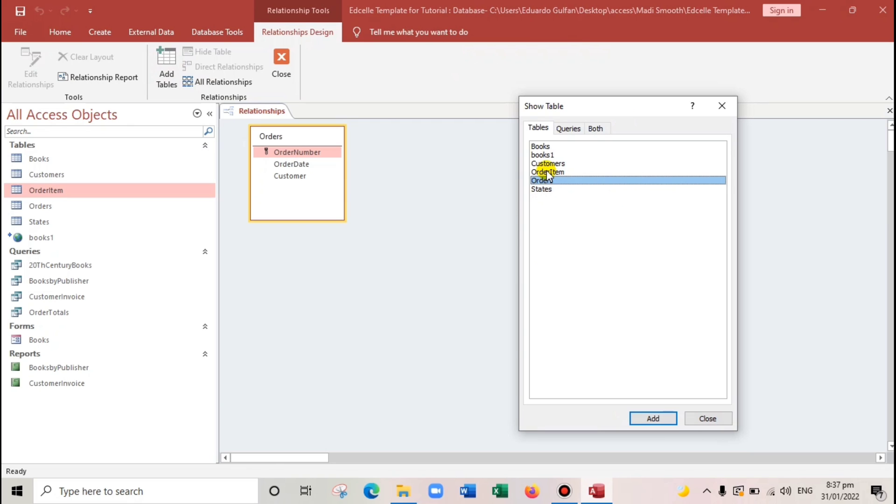
double_click(547, 173)
left_click(721, 106)
Step: Relate Orders to OrderItem on the OrderNumber field with referential integrity enforced
left_click_drag(324, 136, 508, 155)
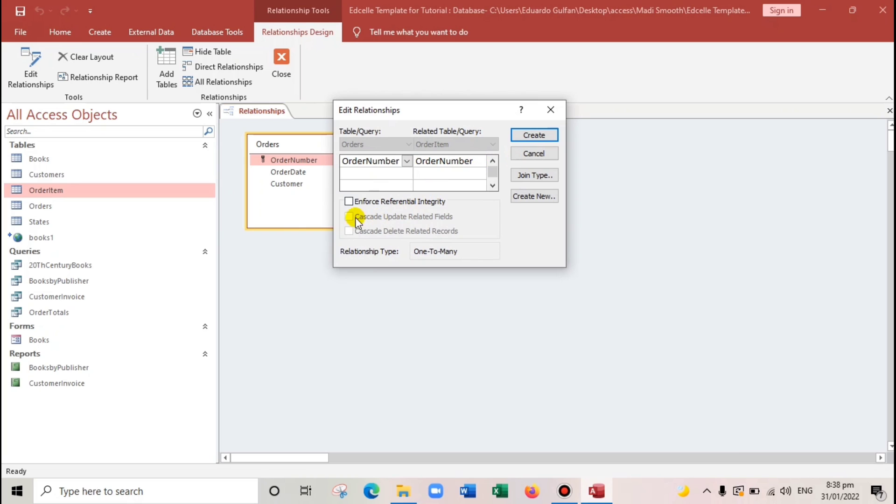
left_click(349, 203)
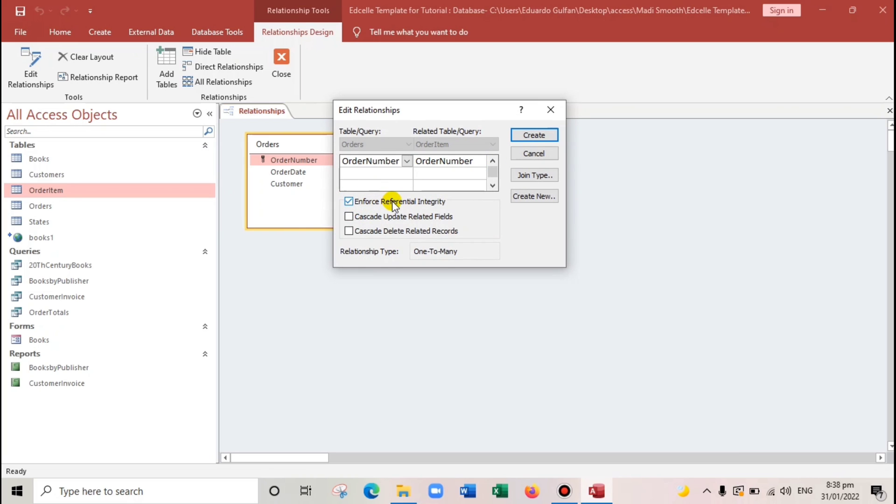
left_click(535, 135)
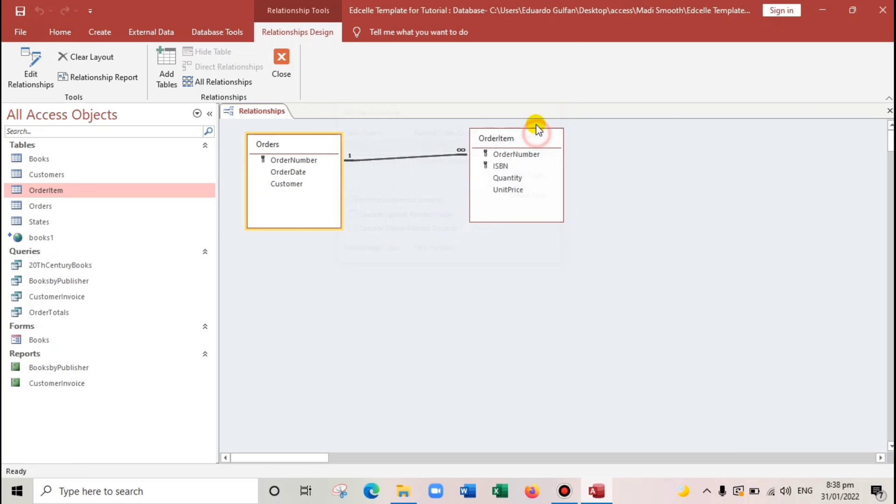
Step: Move the OrderItem table farther away from Orders, and close the Relationships layout, saving its changes
left_click_drag(499, 141, 580, 153)
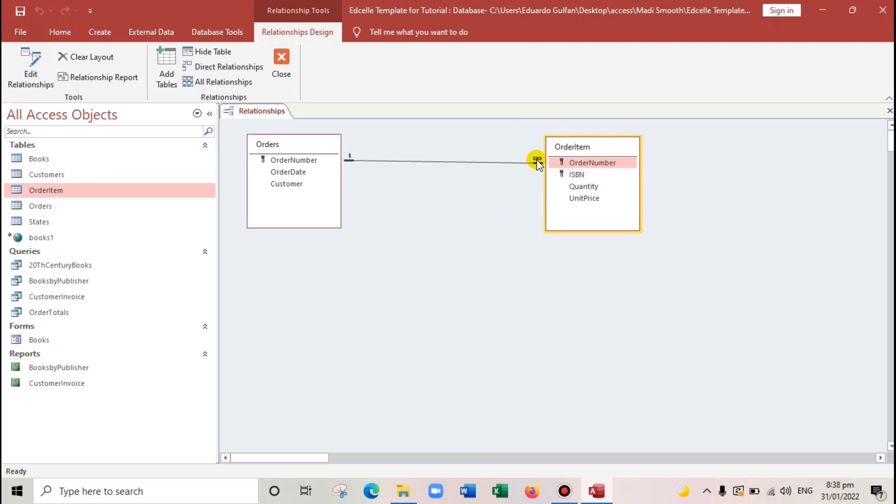
left_click(889, 110)
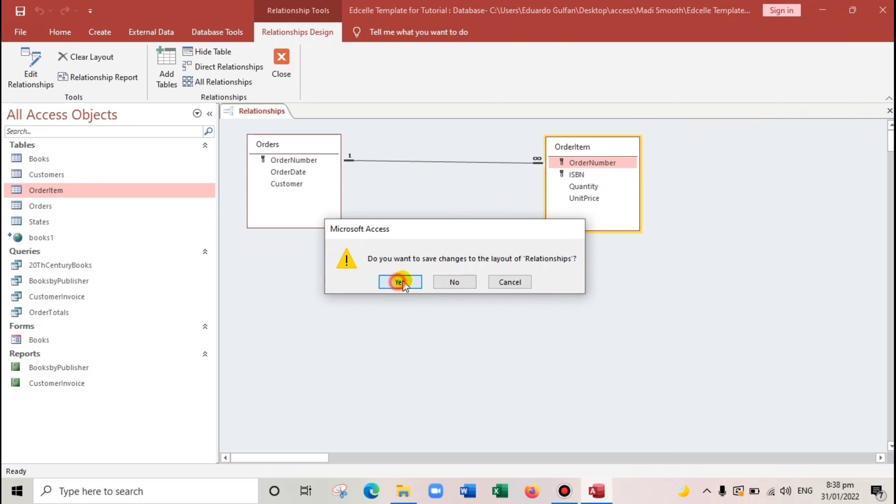
left_click(400, 281)
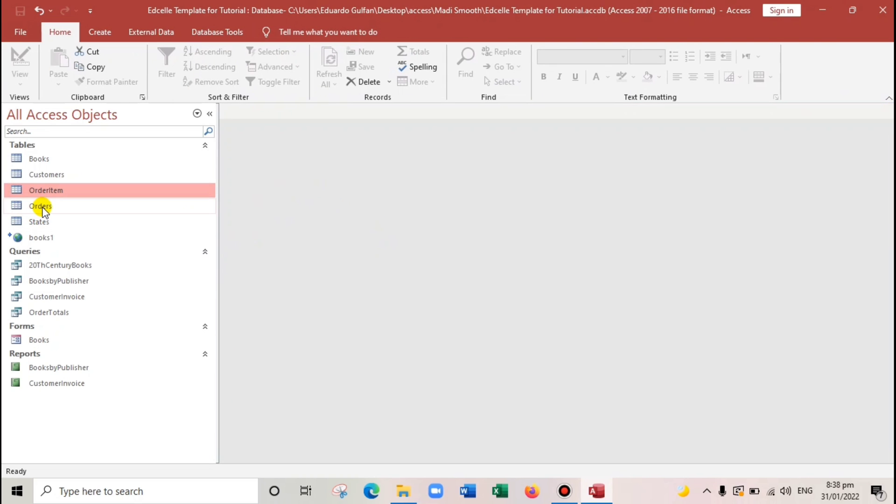
Step: Create an automatic form from the Orders table and switch it to Form view
left_click(41, 206)
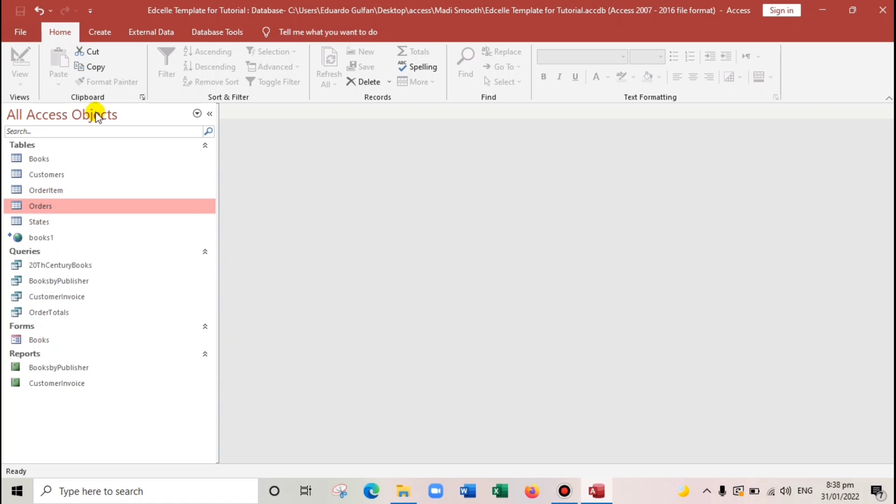
left_click(98, 32)
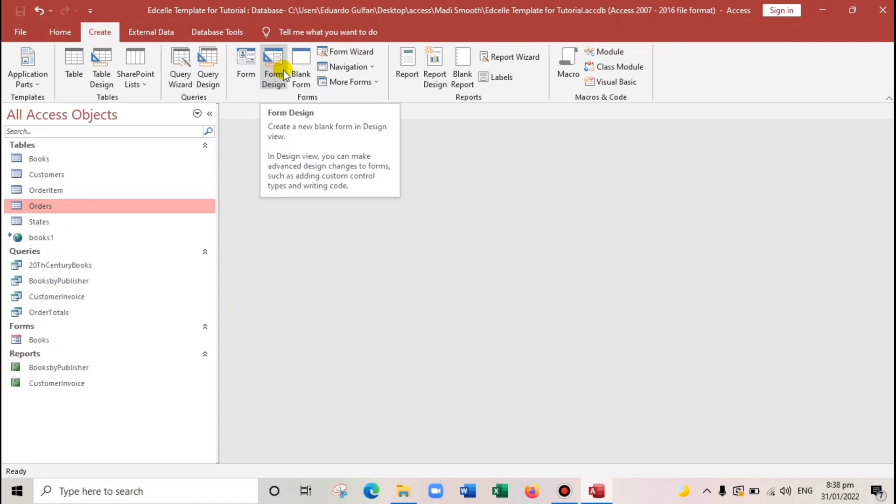
left_click(247, 61)
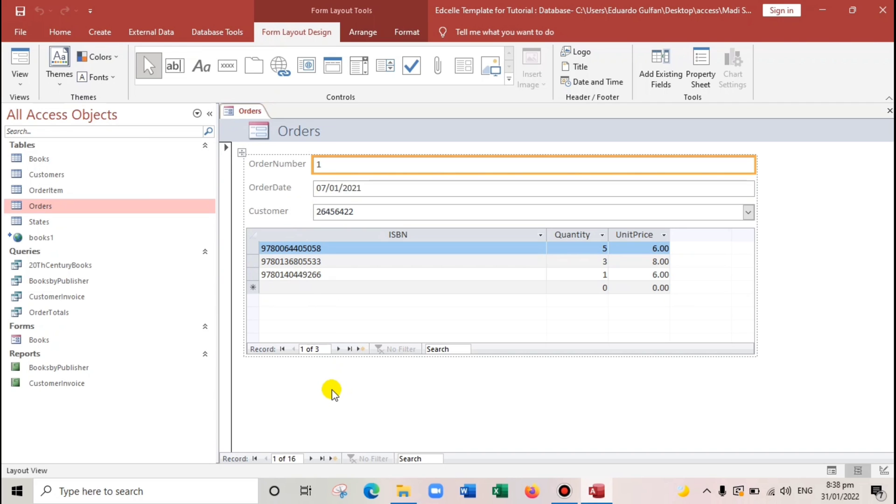
left_click(20, 58)
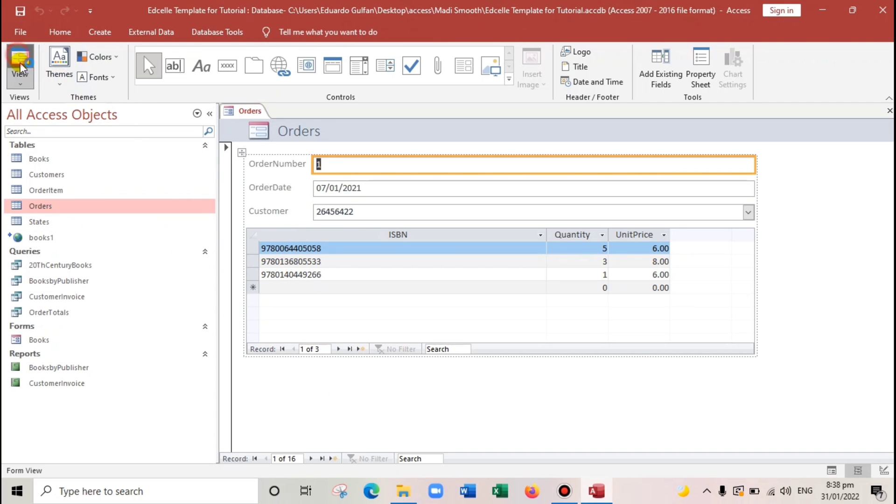
Step: Start a new order record dated 01/23/2022 and assign an existing customer to it
left_click(331, 458)
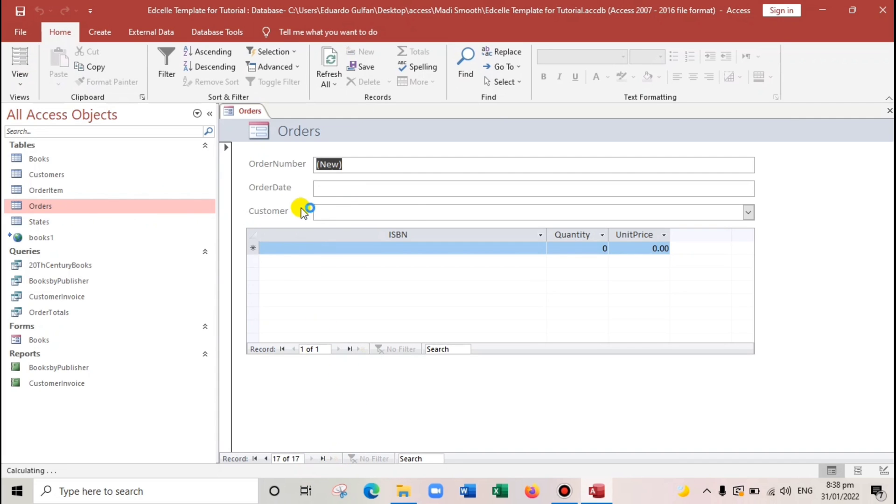
type("01/23/2022")
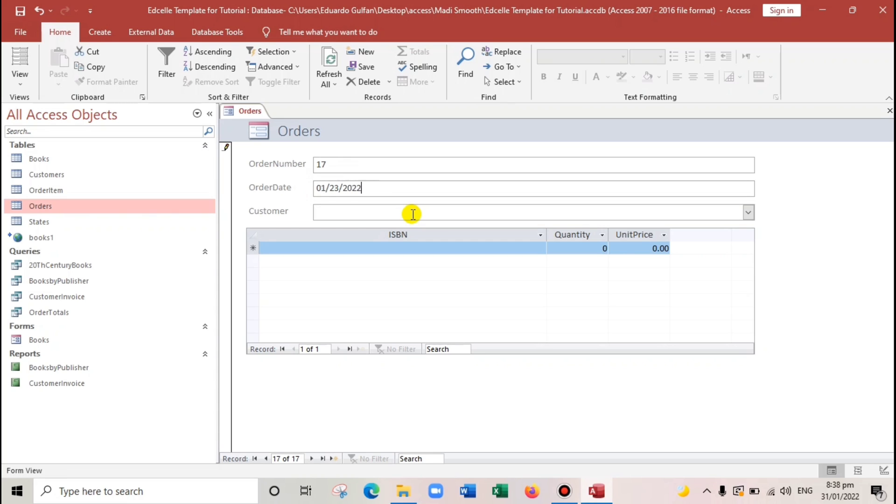
left_click(413, 215)
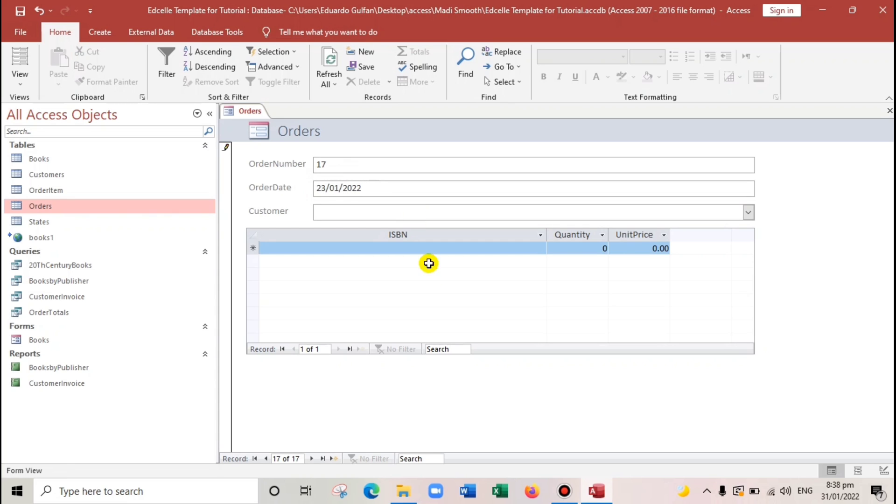
left_click(748, 212)
left_click(481, 264)
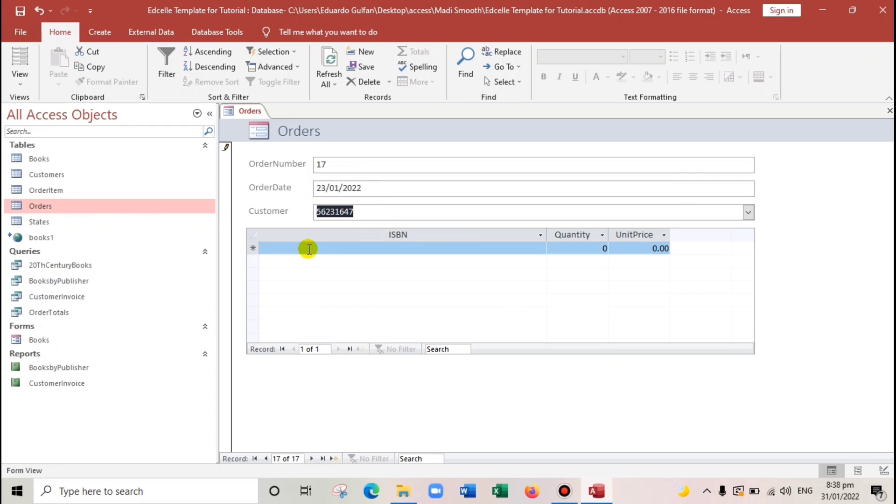
left_click(308, 249)
left_click(540, 248)
left_click(429, 274)
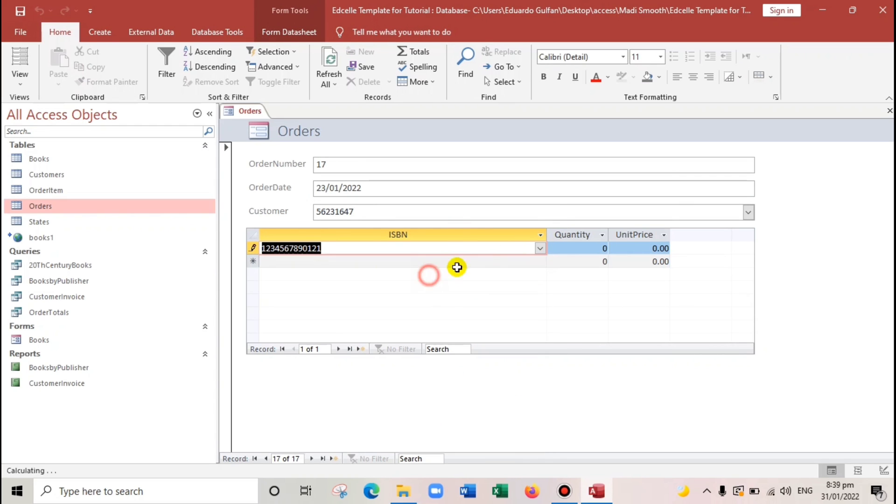
left_click(580, 248)
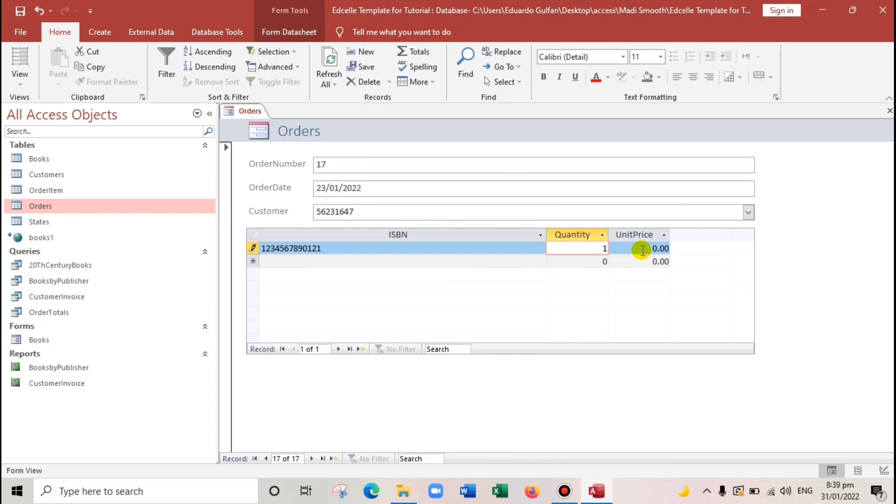
left_click(642, 250)
type("12")
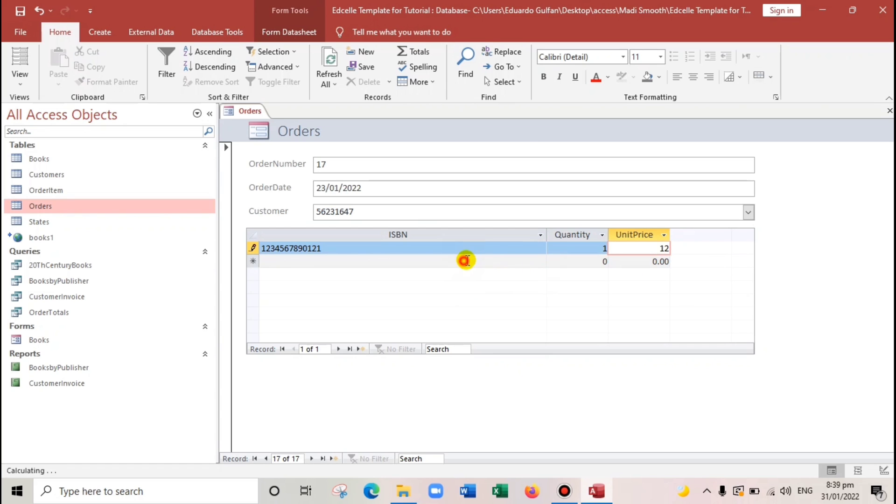
left_click(466, 260)
left_click(540, 261)
left_click(475, 272)
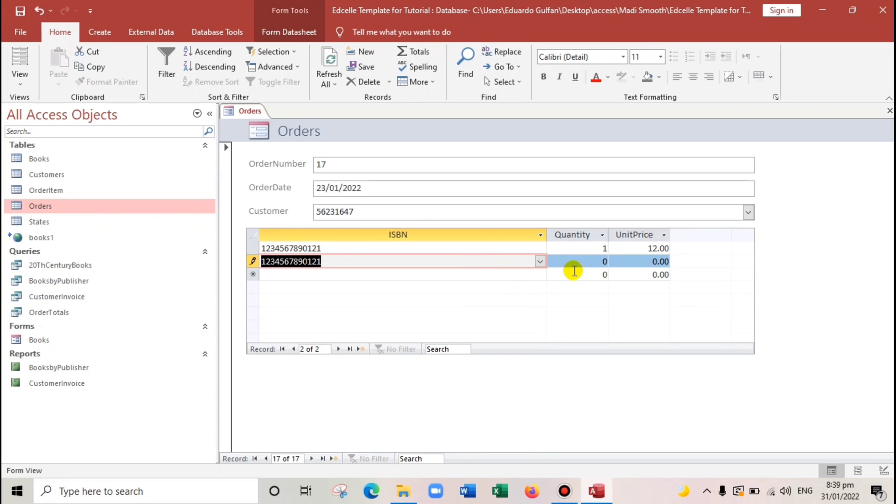
left_click(538, 262)
left_click(496, 314)
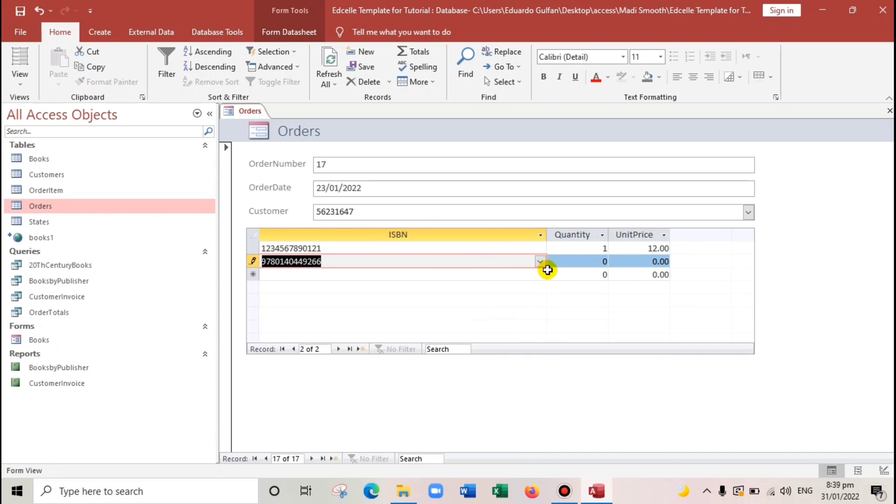
left_click(568, 262)
left_click(626, 262)
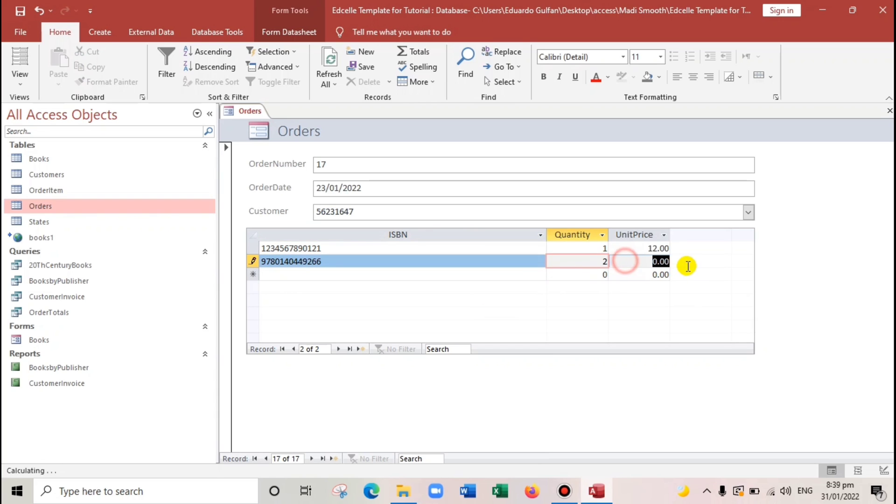
type("23")
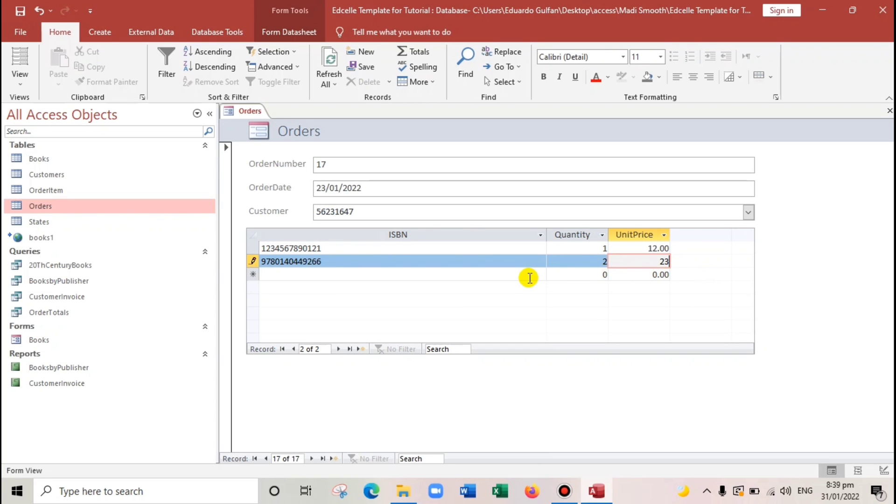
key("Tab")
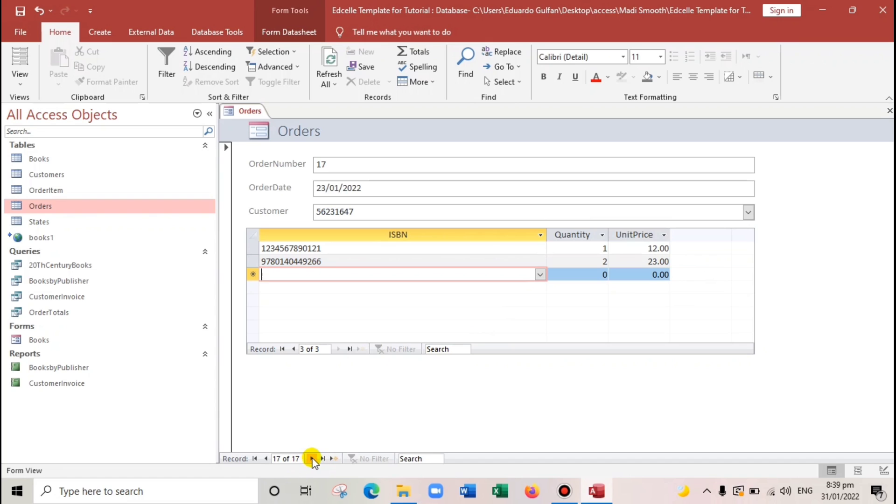
Step: Start another new order record dated 01/23/2022 and assign a different existing customer to it
left_click(331, 459)
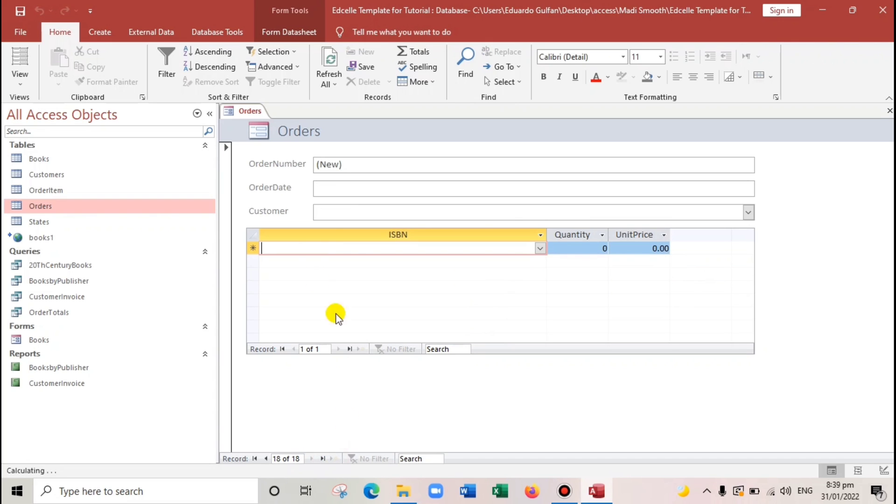
left_click(334, 186)
type("01/28/2022")
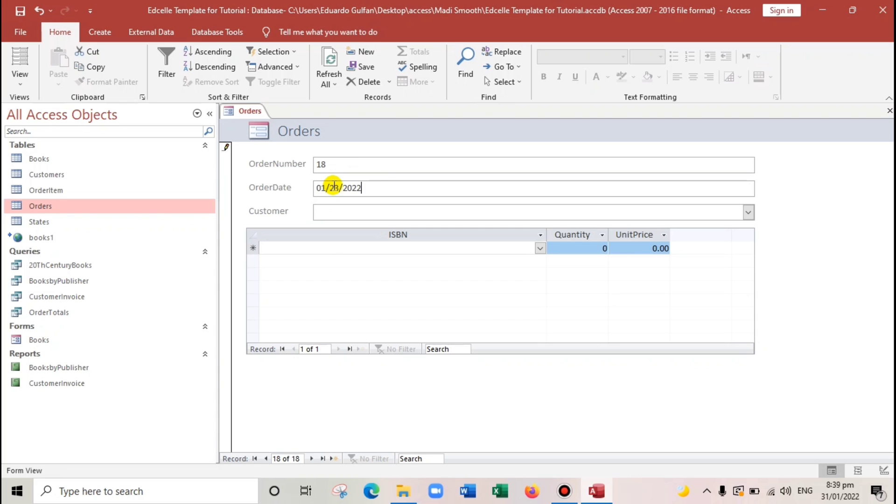
key("Tab")
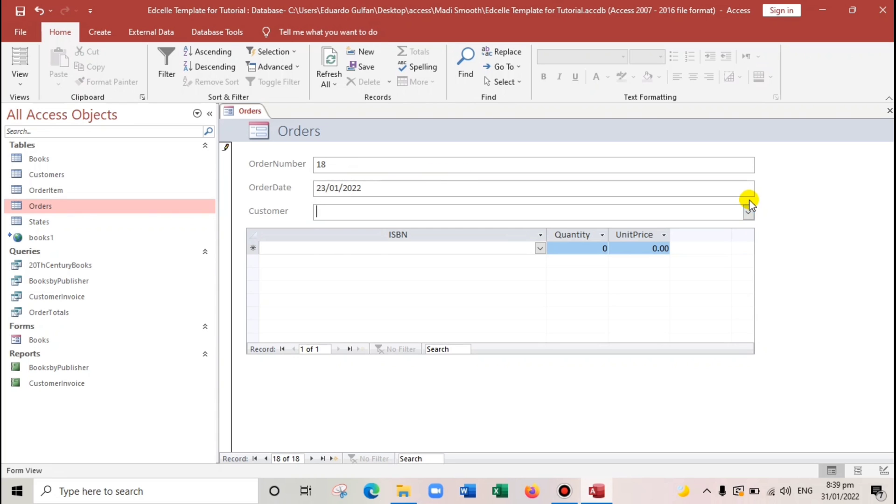
left_click(747, 211)
left_click(395, 294)
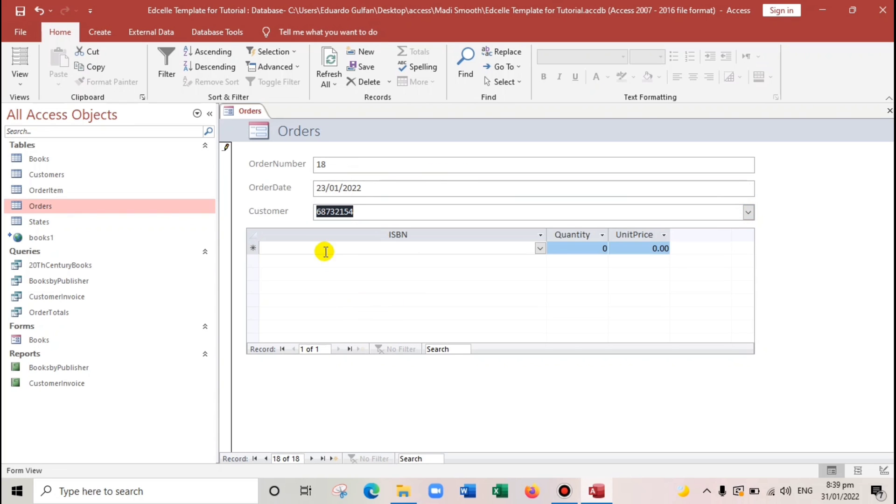
left_click(346, 248)
left_click(539, 248)
left_click(488, 282)
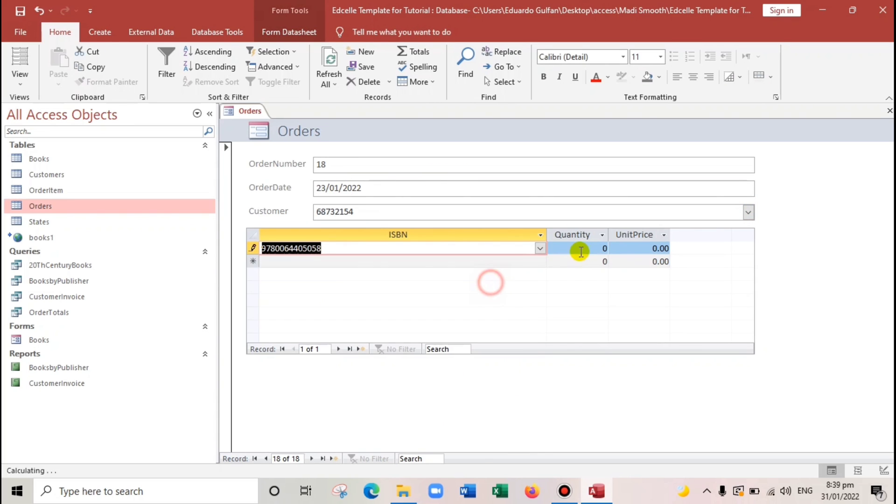
type("1")
left_click(662, 248)
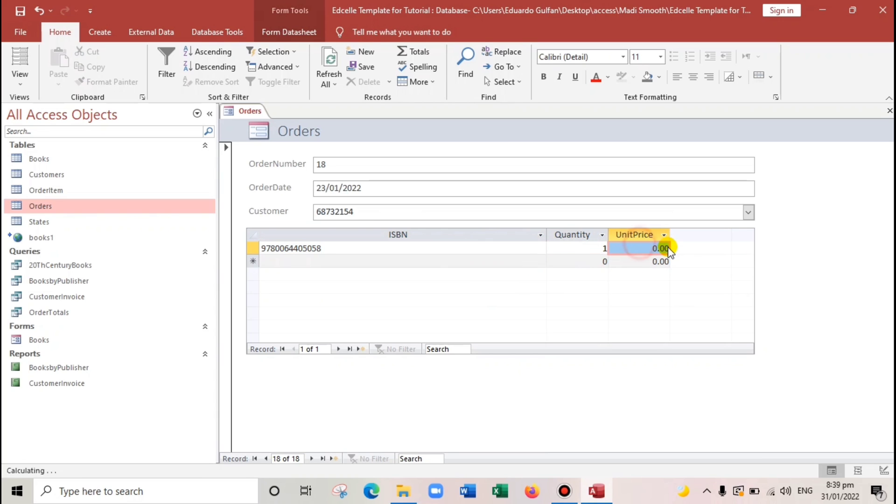
type("2")
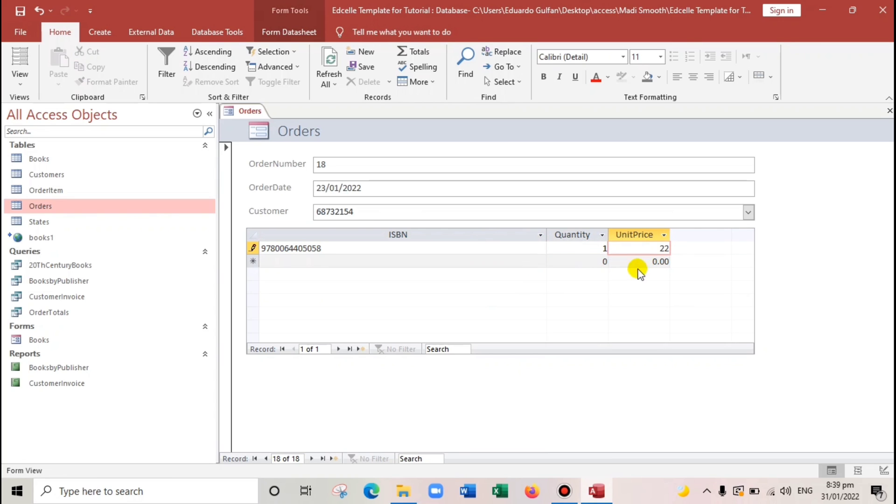
type("2")
left_click(513, 262)
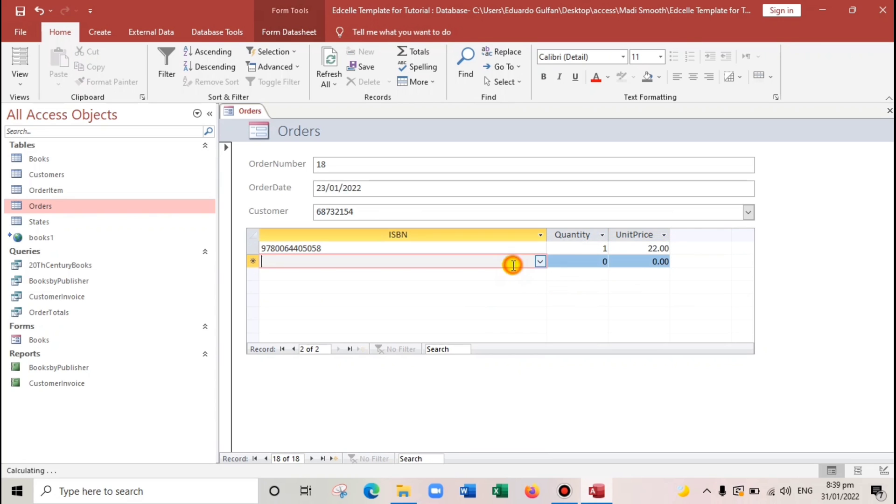
Step: Page back two order records and forward again to review the entered orders and their items
left_click(265, 459)
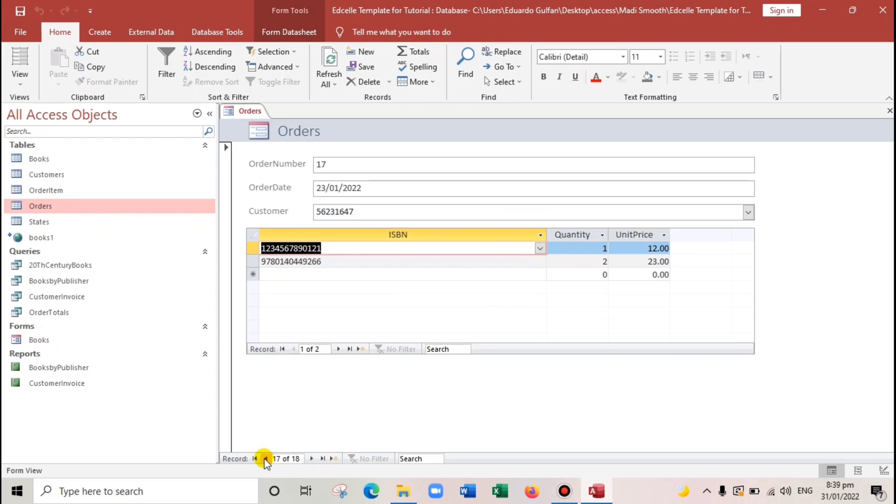
left_click(265, 459)
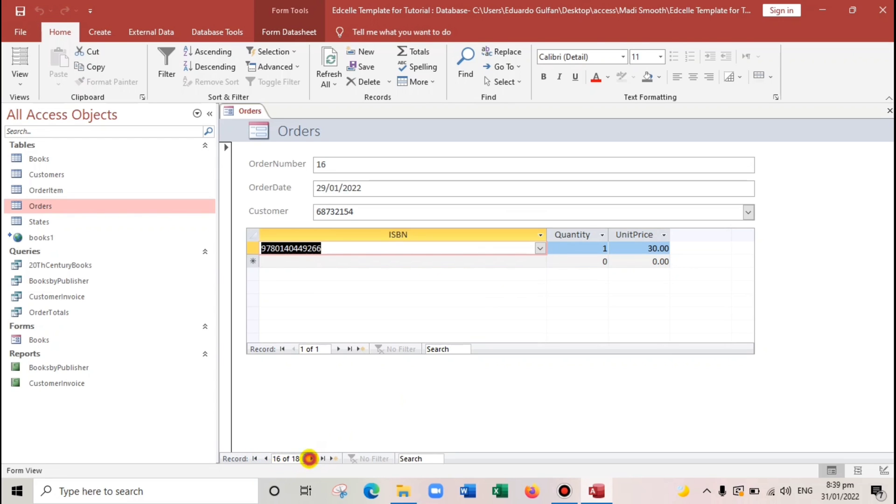
left_click(311, 458)
left_click(311, 458)
left_click(311, 458)
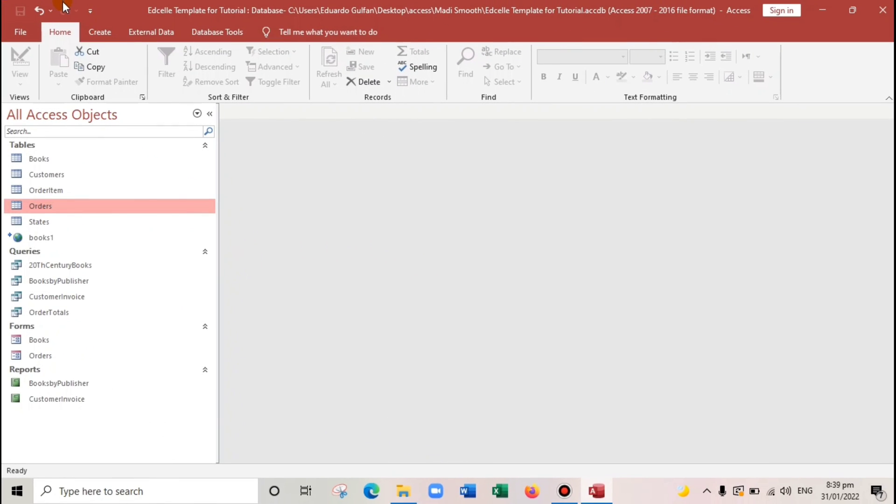
Step: Remove the Orders and OrderItem tables from the Relationships layout and save the layout changes
left_click(204, 31)
left_click(159, 60)
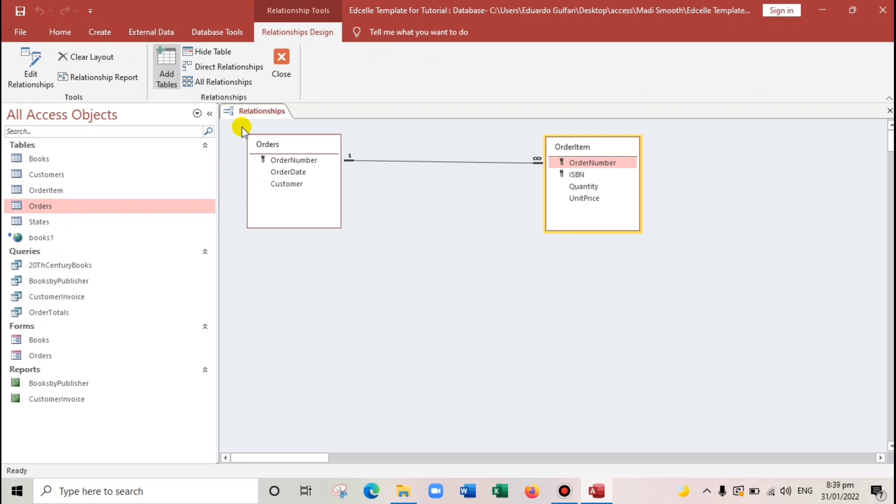
left_click(290, 142)
key("Delete")
left_click(556, 146)
key("Delete")
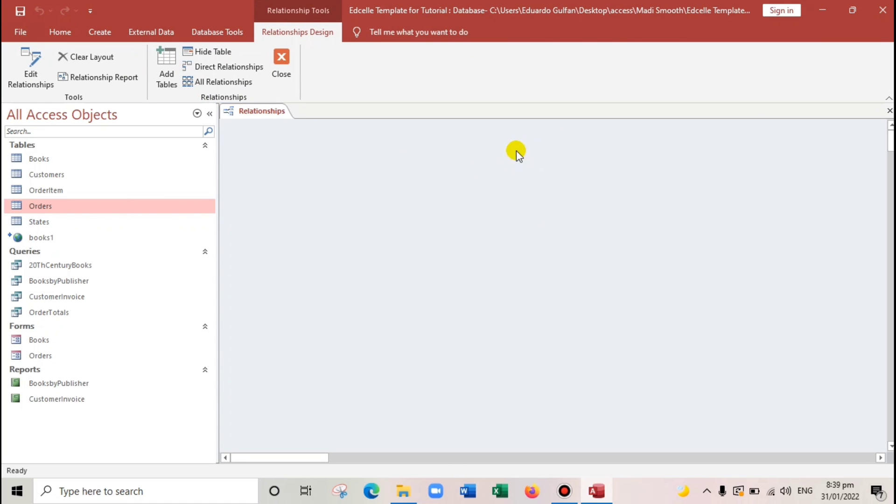
left_click(279, 71)
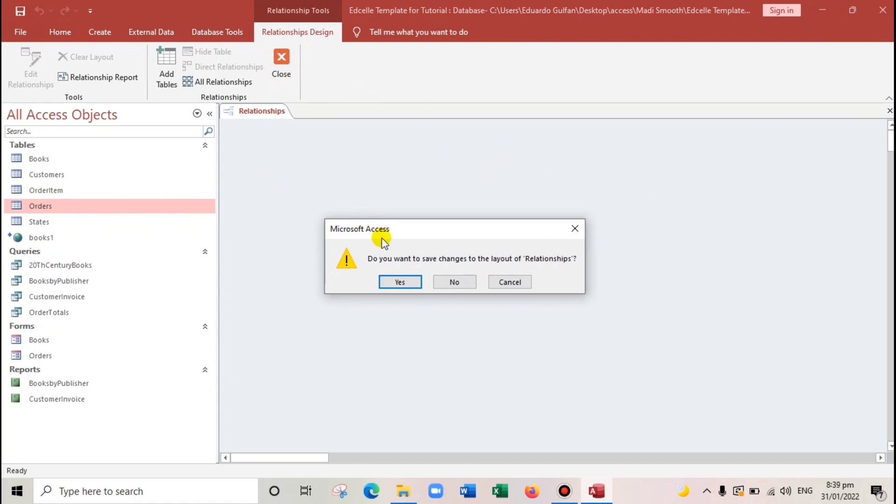
left_click(401, 282)
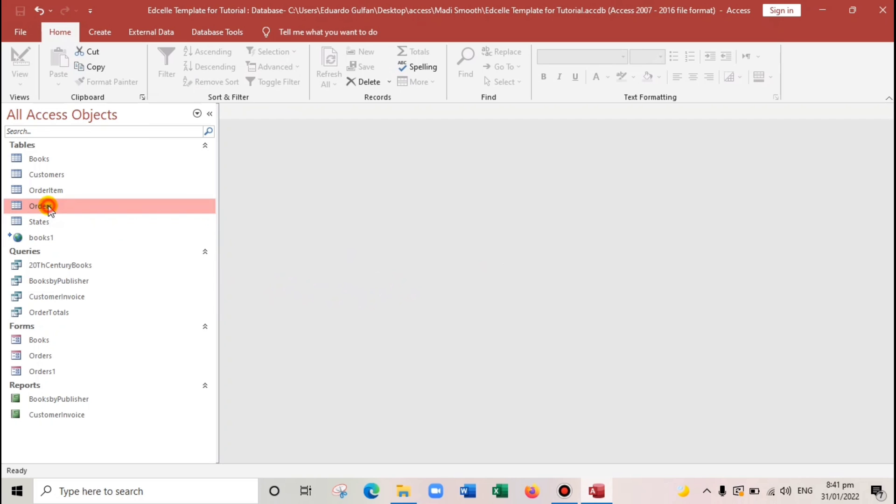
Step: Create a new form from the Orders table and extend its Detail section in Design View to make room below Customer
left_click(93, 31)
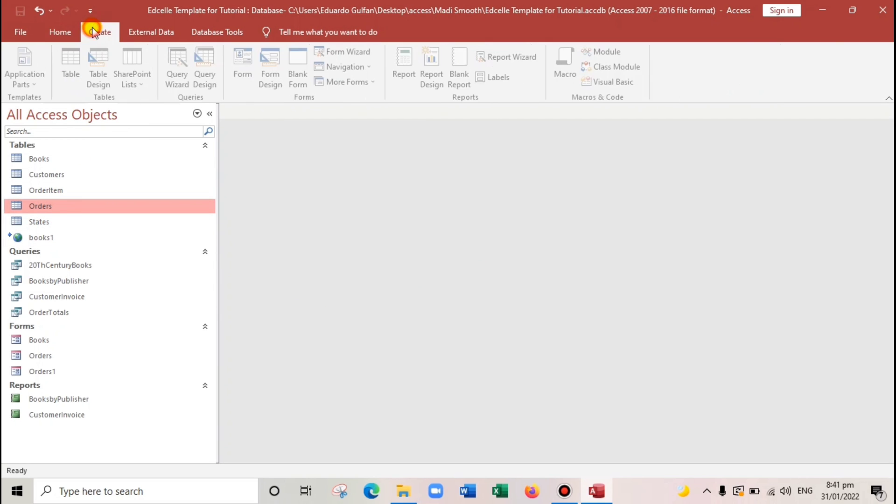
left_click(247, 55)
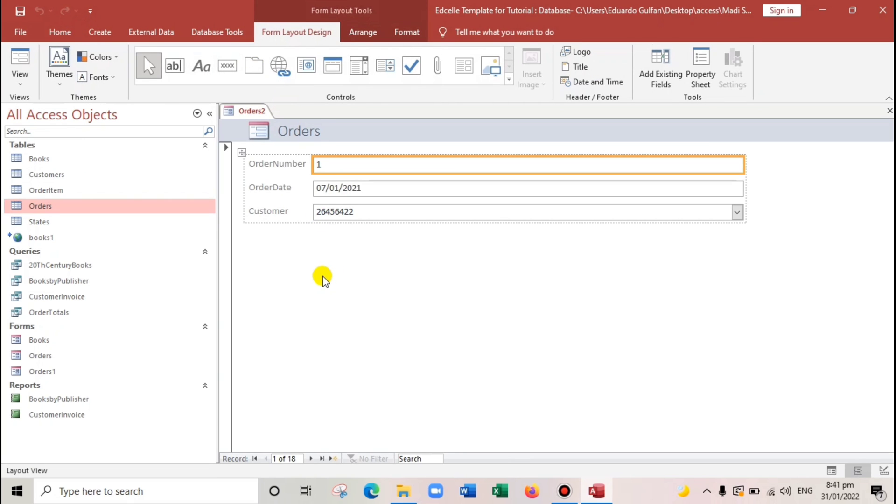
right_click(341, 257)
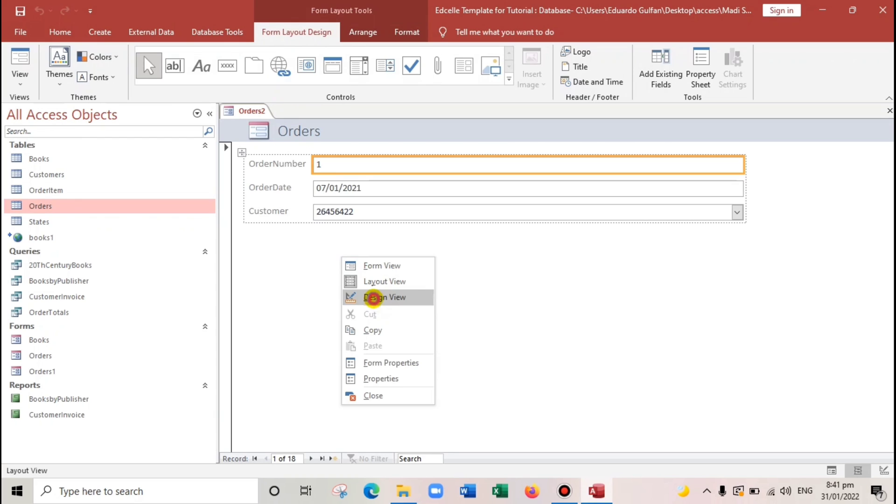
left_click(373, 298)
left_click_drag(315, 269, 306, 414)
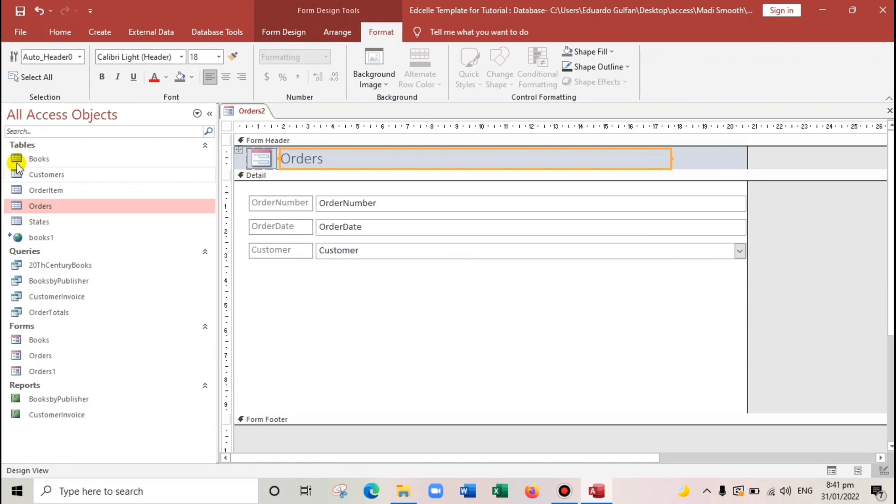
Step: Add the OrderItem table below Customer as "OrderItem subform" with link option None, and widen it to span the fields above
left_click_drag(40, 190, 268, 275)
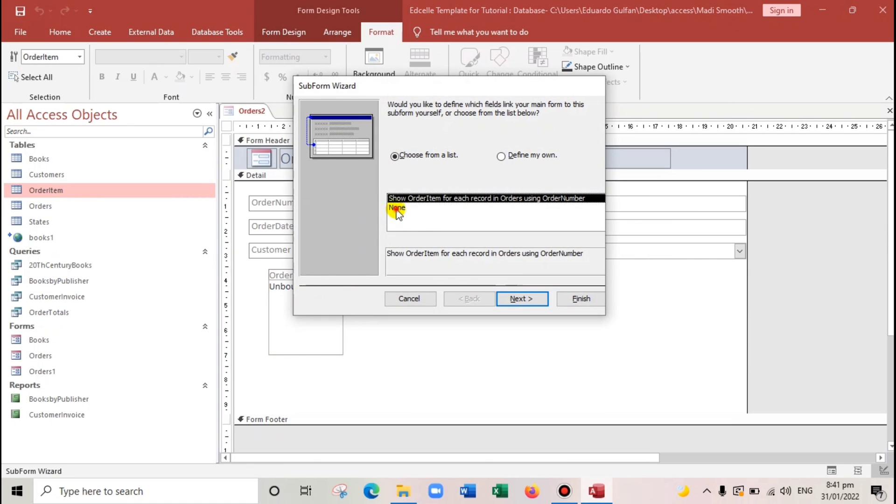
left_click(397, 208)
left_click(513, 298)
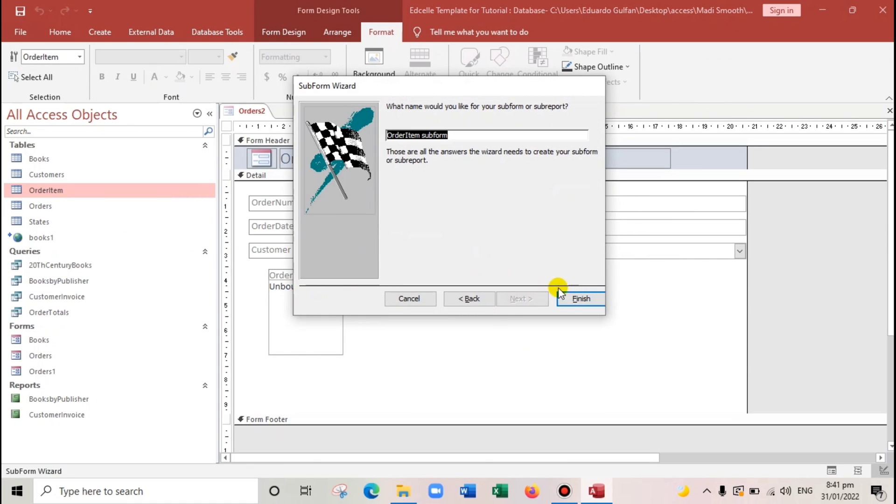
left_click(575, 298)
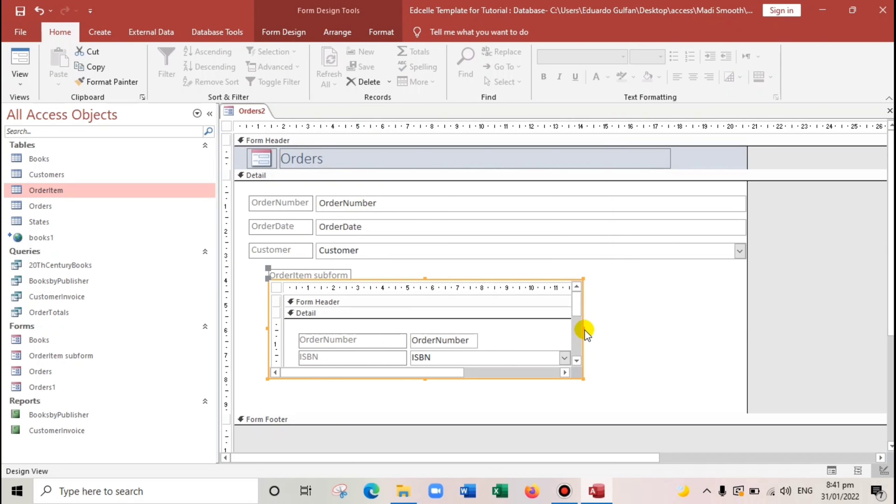
left_click_drag(583, 328, 738, 328)
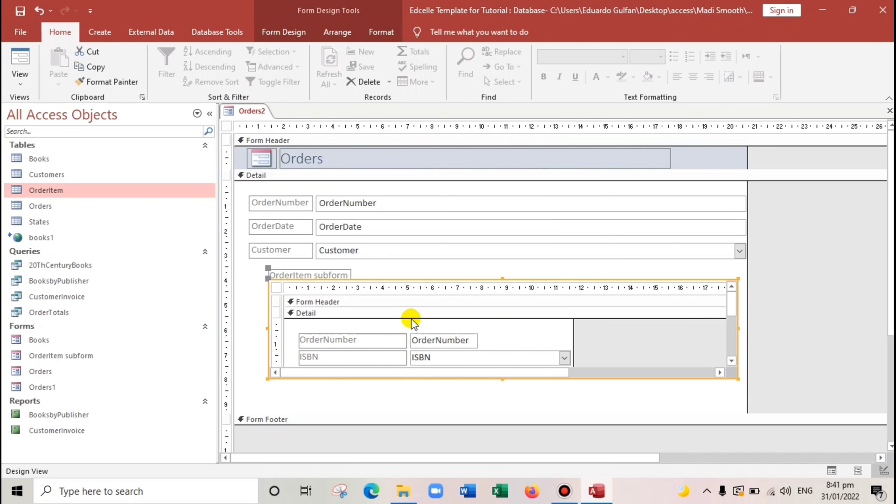
left_click_drag(268, 328, 248, 328)
Step: Show the form in Form View and page to record 6, checking which items the subform lists for each order
left_click(21, 57)
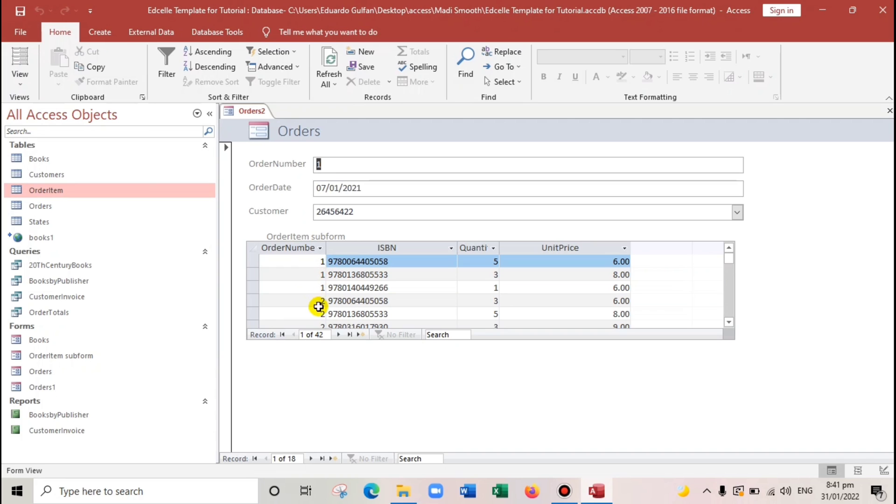
scroll(318, 303, "down", 3)
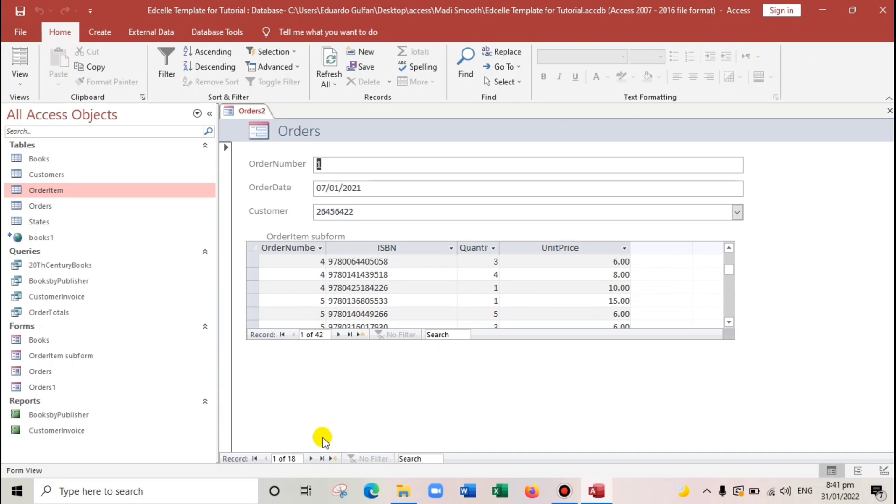
left_click(309, 458)
left_click(310, 458)
left_click(310, 458)
left_click(309, 458)
left_click(310, 458)
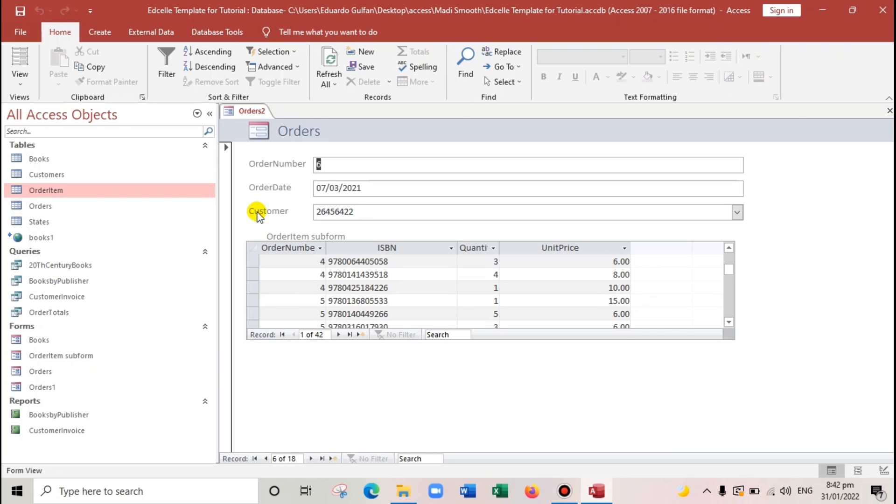
Step: Link the OrderItem subform to the main form in Design View, using OrderNumber as both the master and child field
right_click(257, 192)
left_click(259, 148)
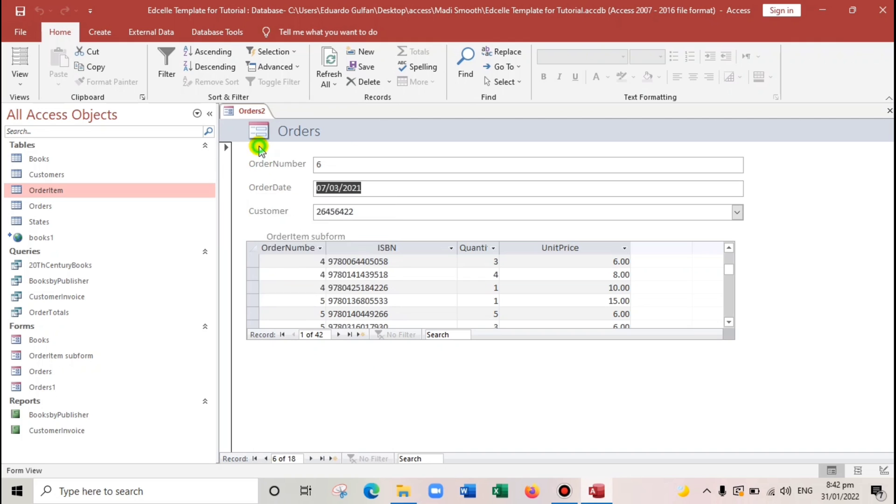
right_click(259, 148)
left_click(294, 186)
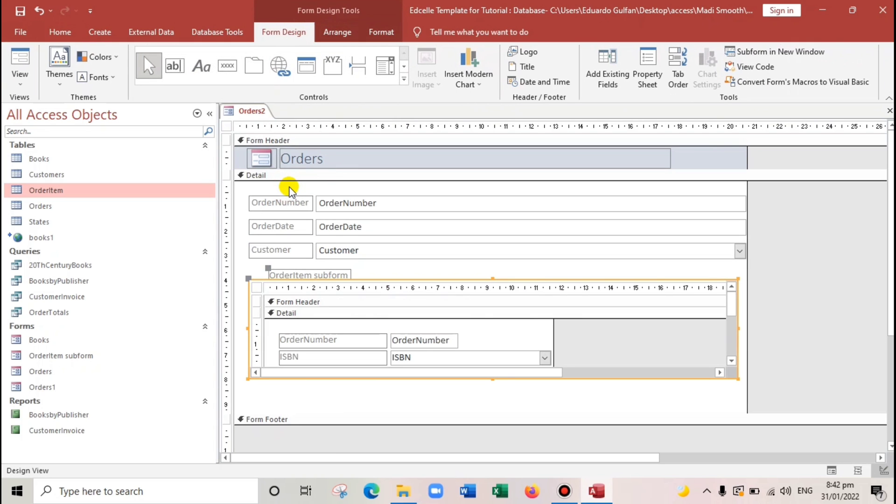
left_click(647, 65)
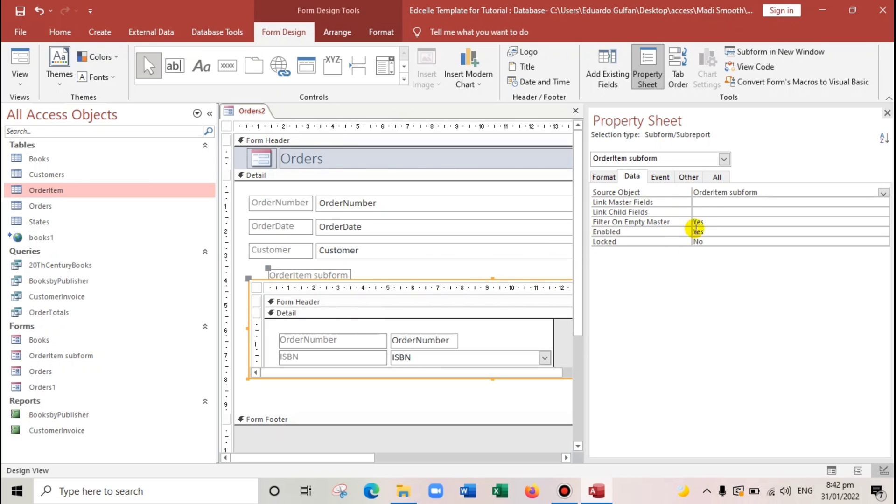
left_click(714, 201)
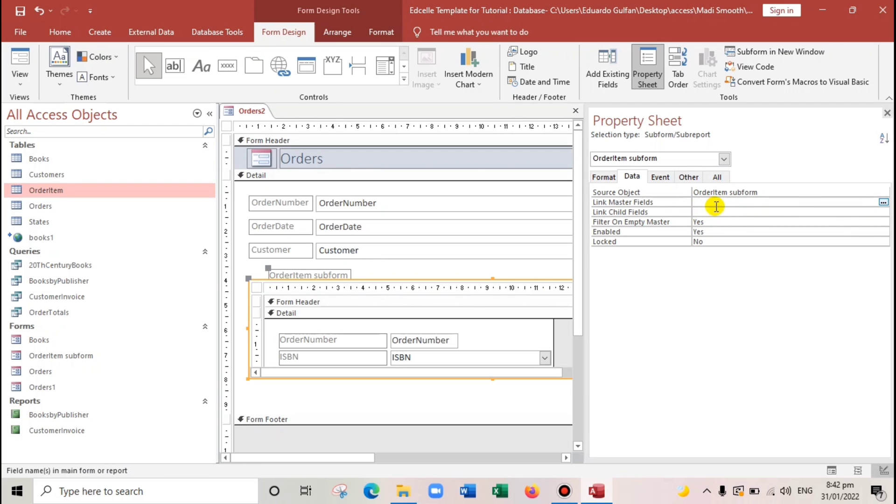
left_click(883, 202)
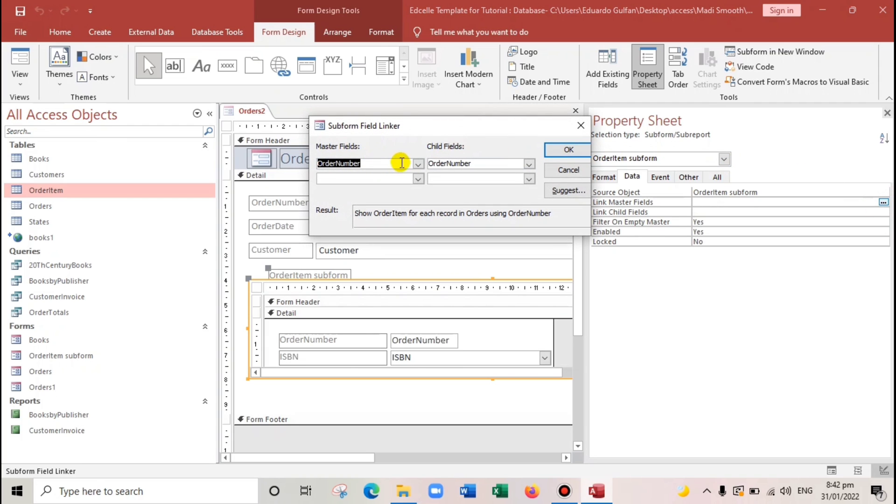
left_click_drag(429, 127, 519, 98)
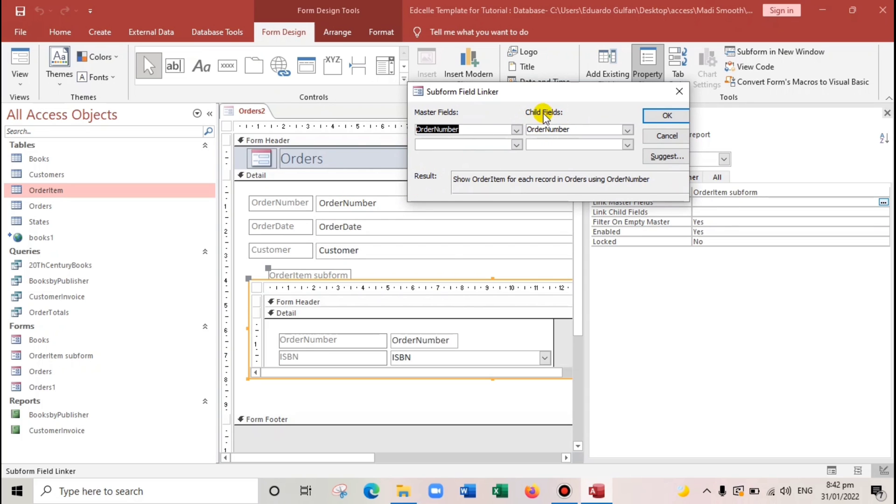
left_click(667, 115)
left_click(736, 223)
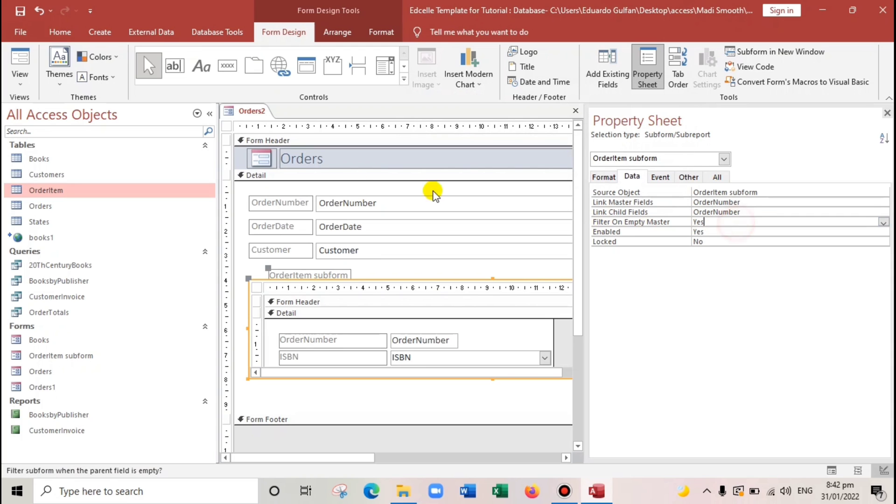
Step: Return to Form View and page from order 6 to order 11 to check that the subform items follow each order
left_click(20, 57)
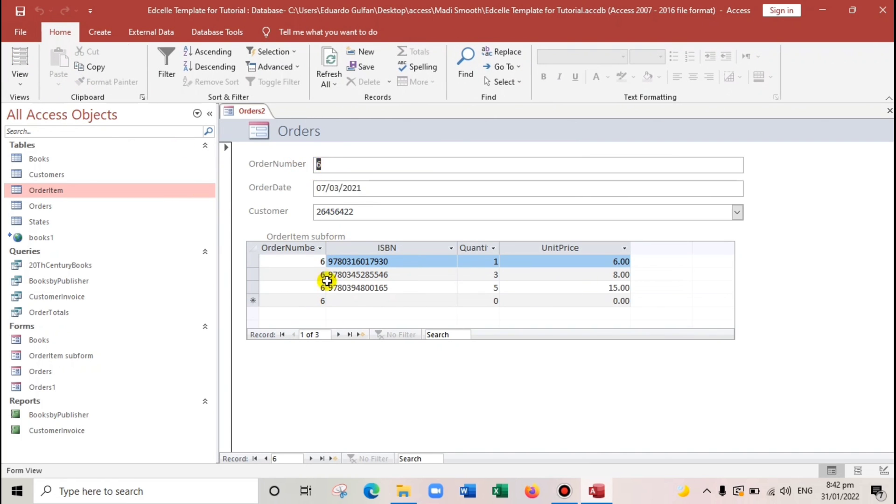
left_click(309, 458)
left_click(309, 458)
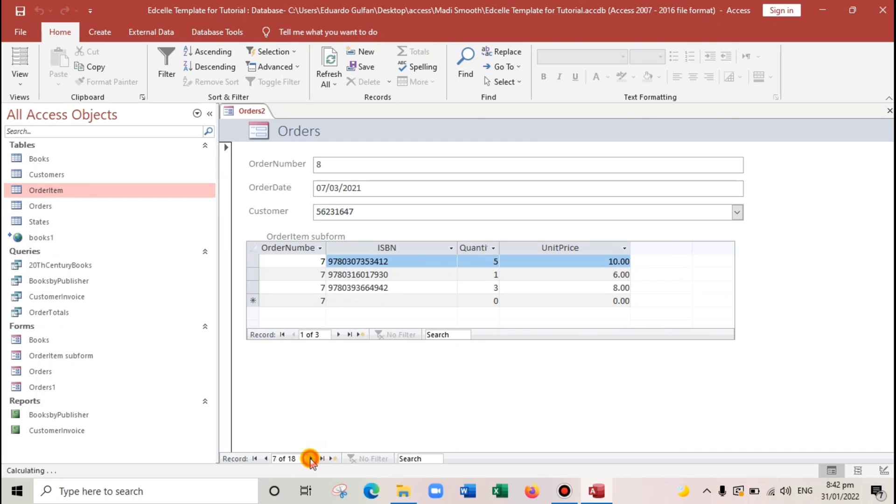
left_click(310, 458)
left_click(310, 459)
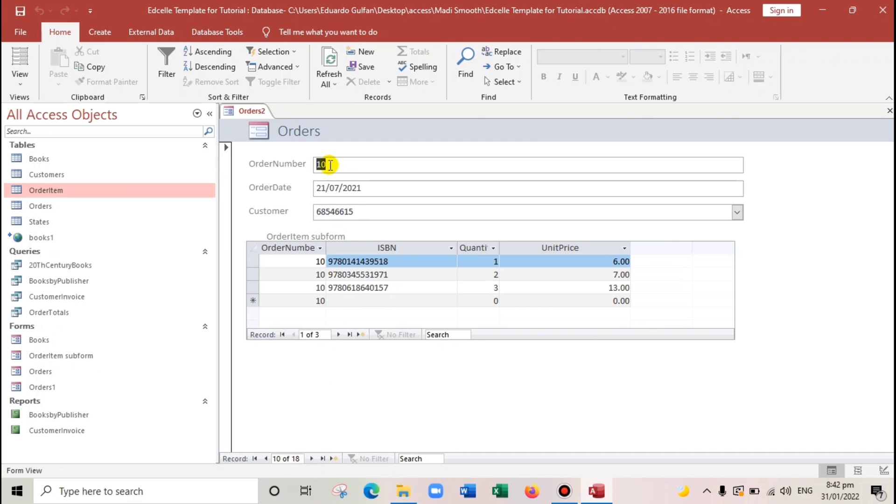
left_click(311, 458)
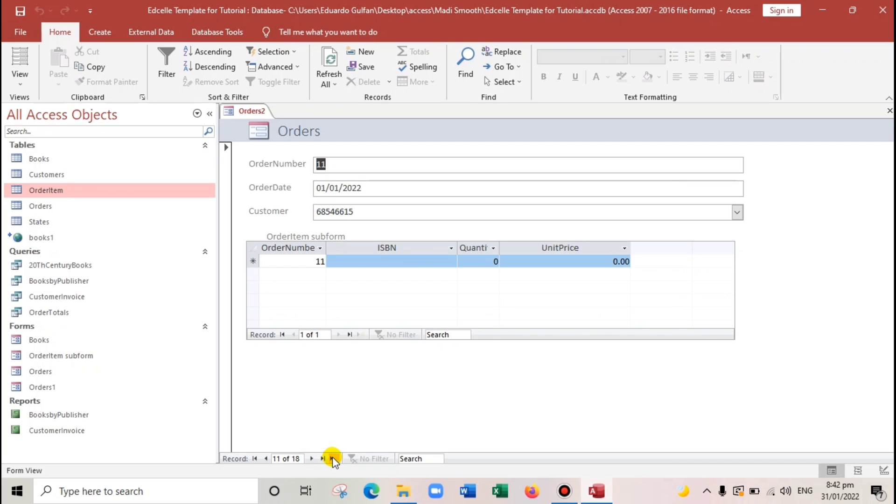
Step: Start a new order record dated 01/24/2022 and assign an existing customer to it
left_click(333, 459)
left_click(379, 187)
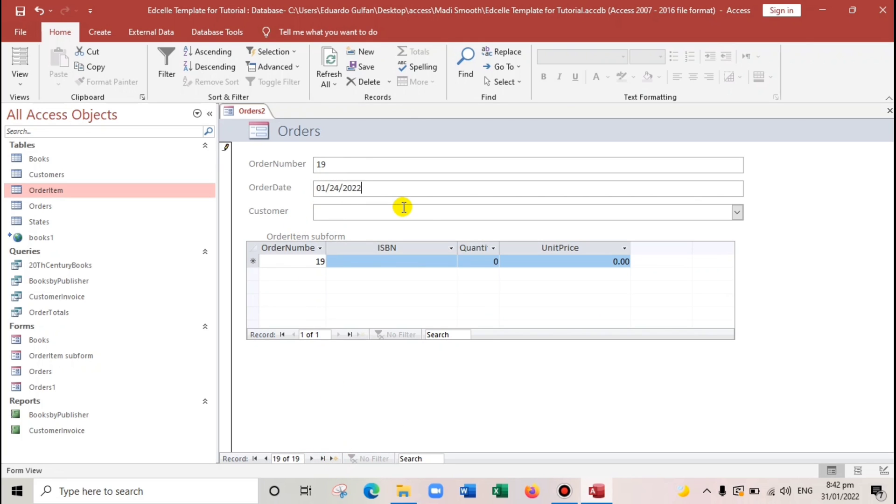
left_click(737, 212)
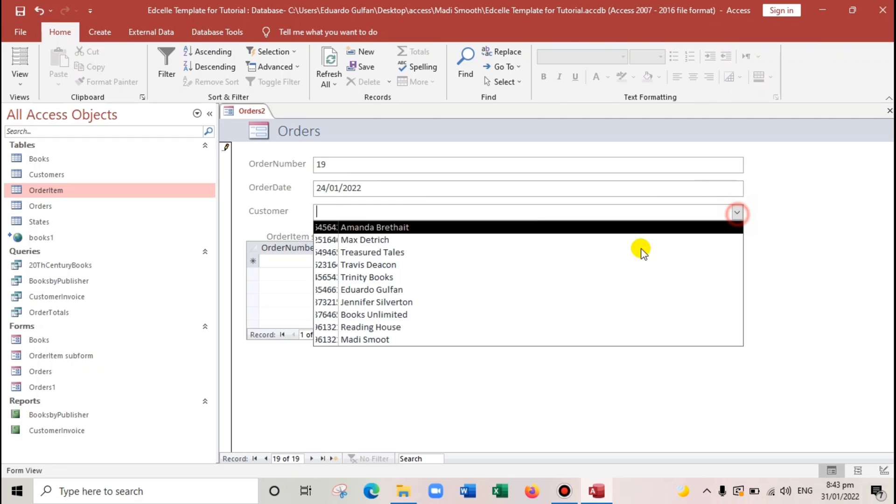
left_click(554, 290)
left_click(379, 262)
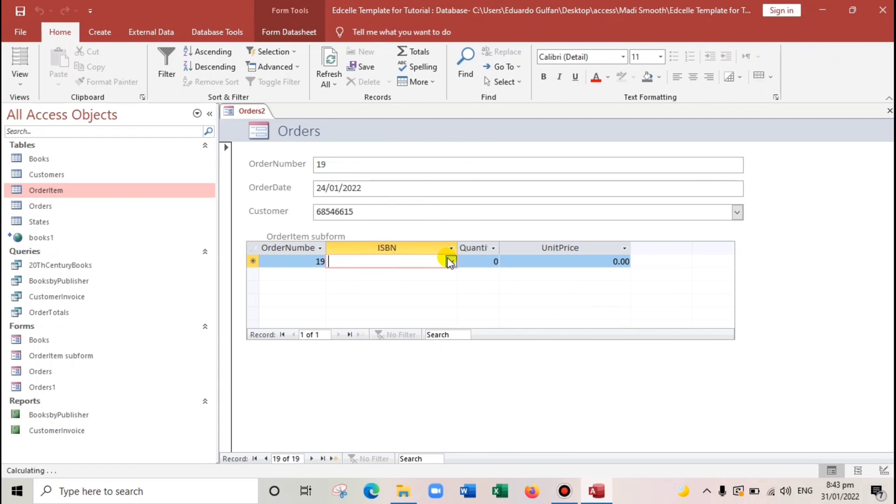
left_click(451, 261)
left_click(383, 236)
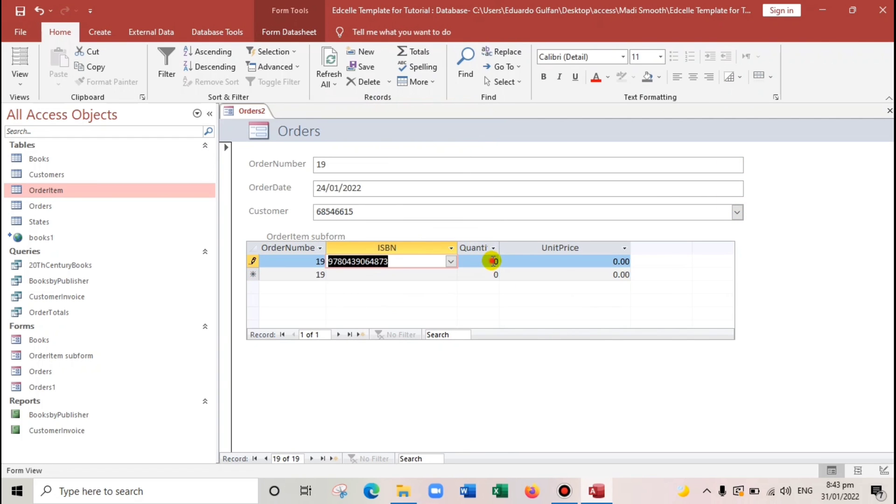
left_click(497, 261)
left_click(588, 261)
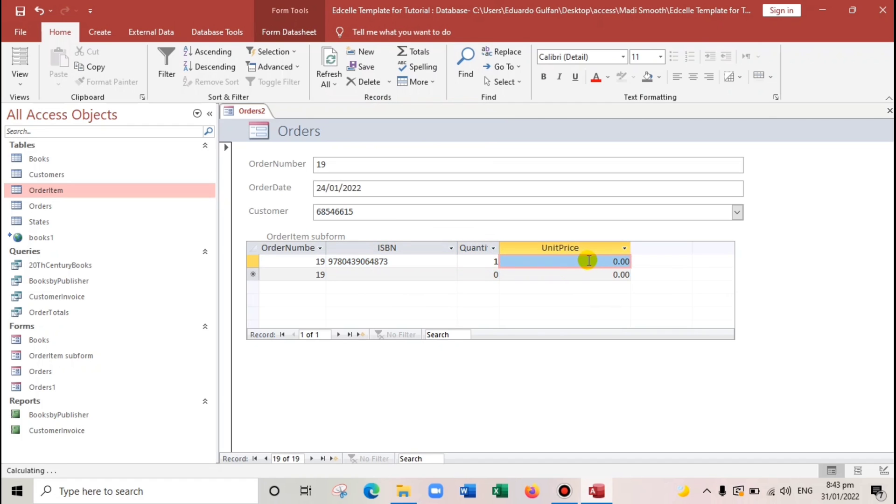
type("12")
left_click(528, 274)
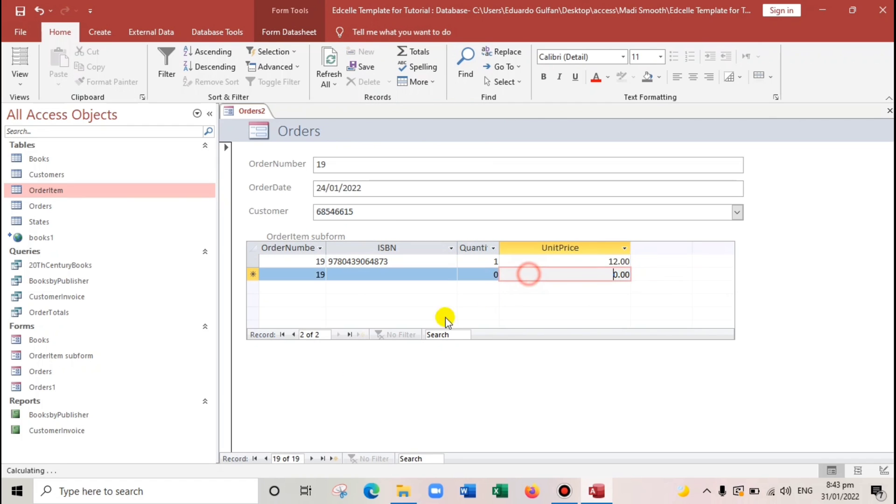
Step: Go back to order 18 and return to order 19 to check that its item is saved with it
left_click(266, 459)
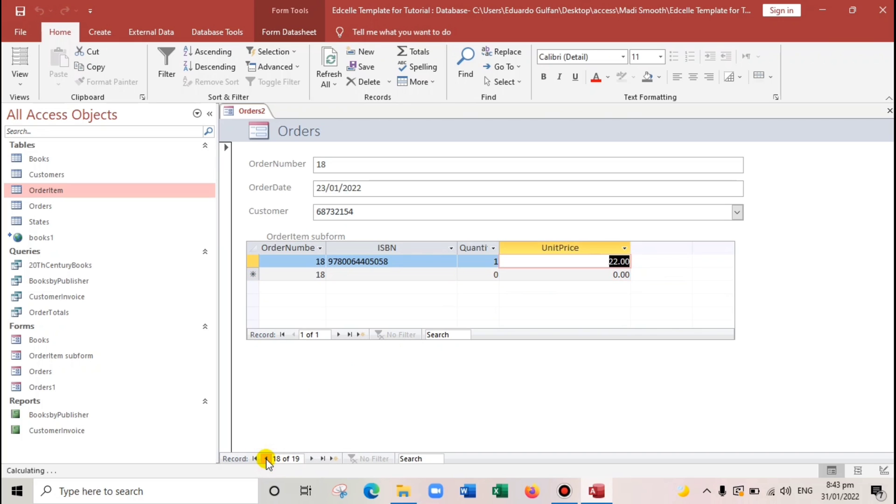
left_click(311, 459)
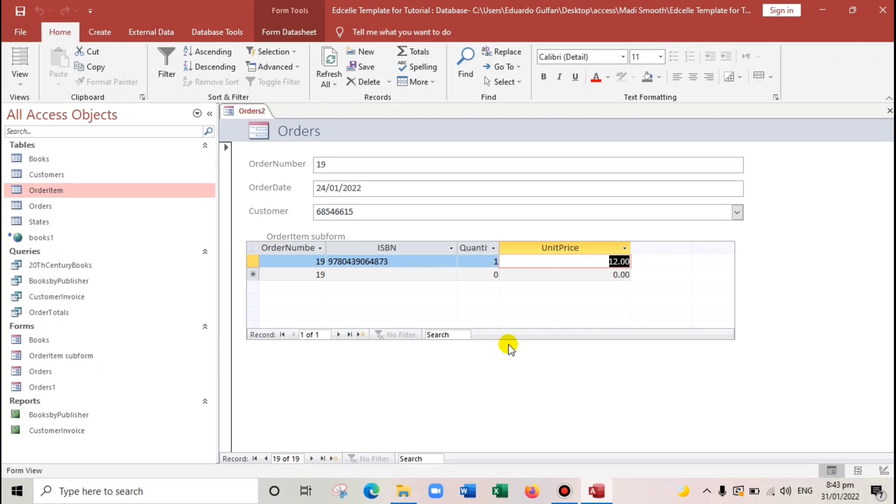
left_click(793, 240)
Step: Open the Orders2 form in Design View and set the whole form's Pop Up property to Yes
right_click(771, 164)
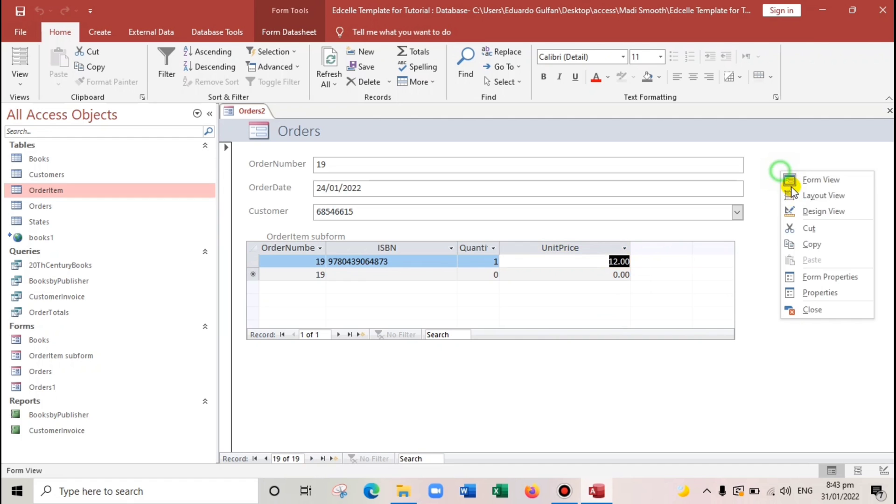
left_click(817, 212)
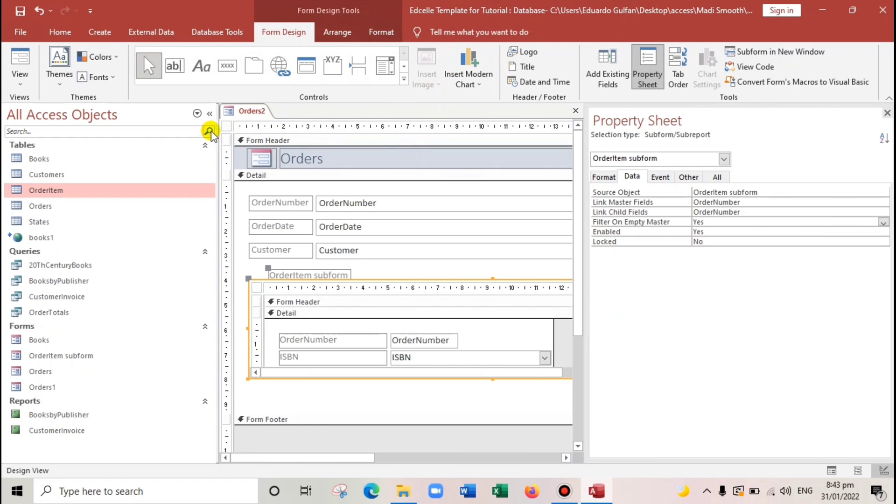
left_click(227, 126)
left_click(686, 177)
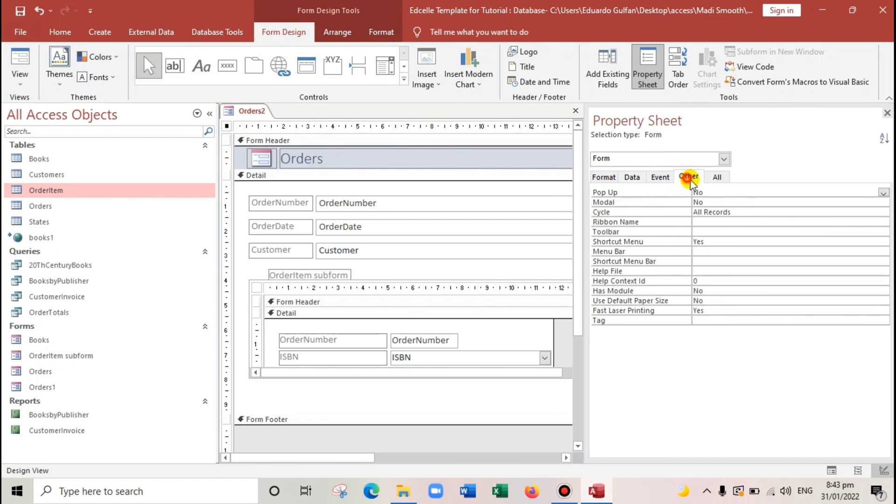
left_click(681, 192)
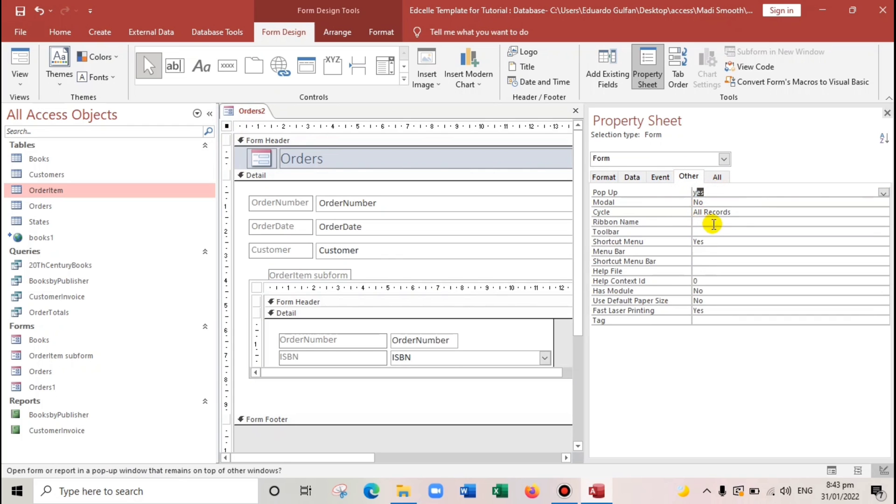
Step: Set the main form's Scroll Bars property to Neither
left_click(607, 177)
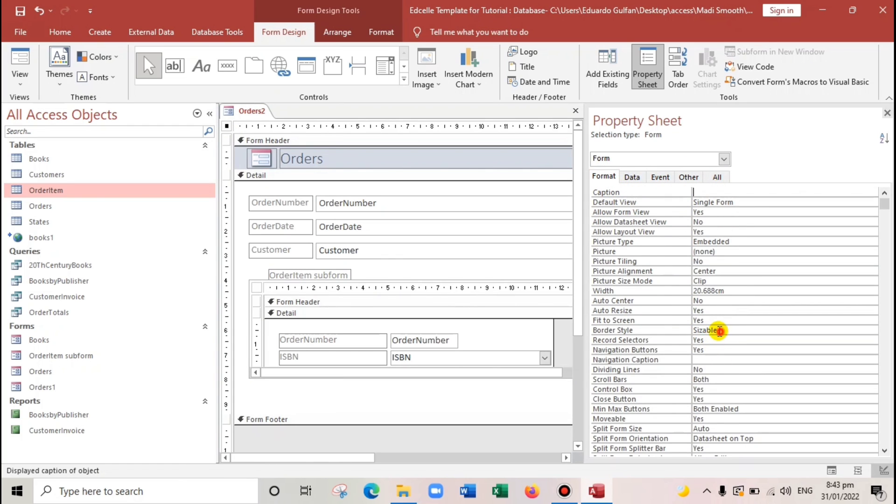
left_click(658, 332)
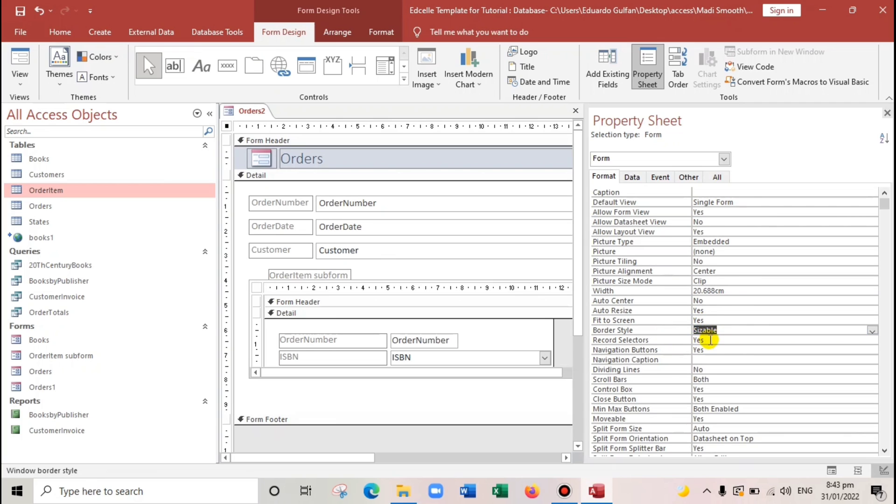
left_click(698, 340)
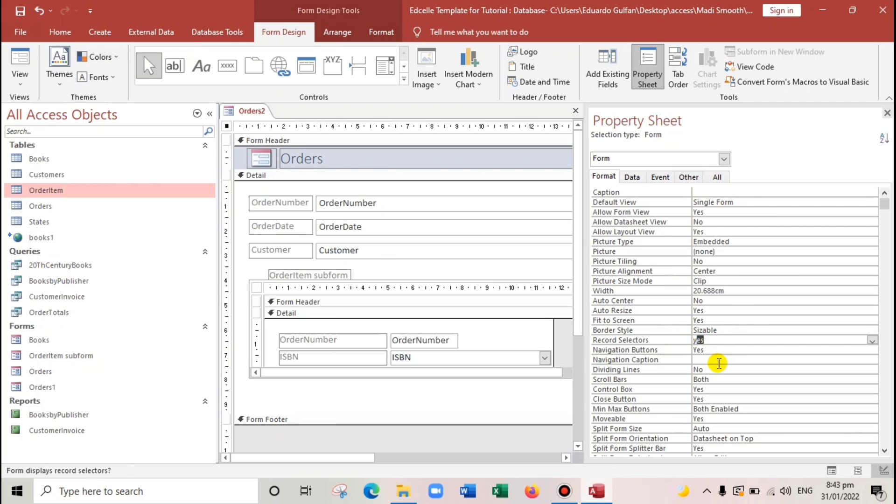
left_click(683, 360)
left_click(684, 379)
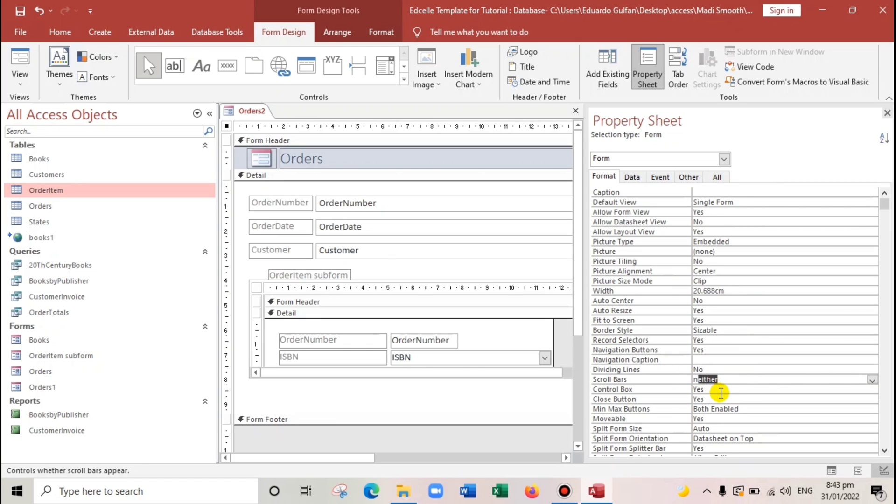
type("n")
left_click(721, 393)
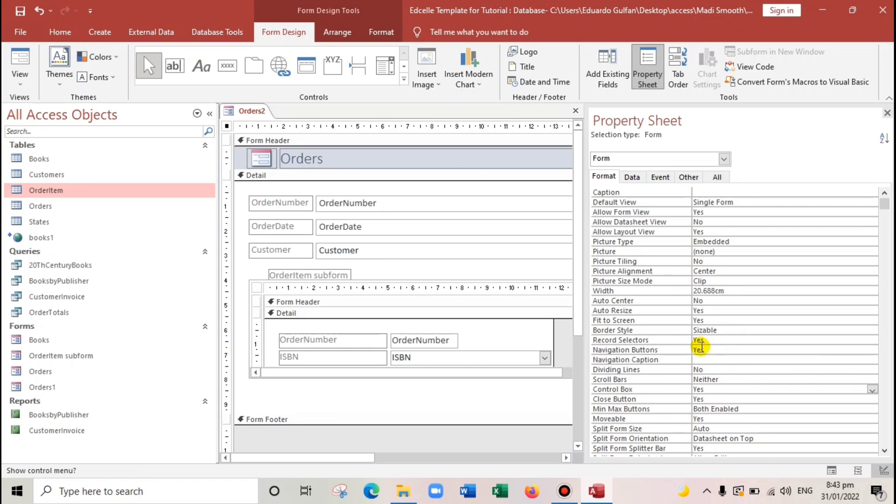
Step: Set the main form's Record Selectors property to No
left_click(698, 339)
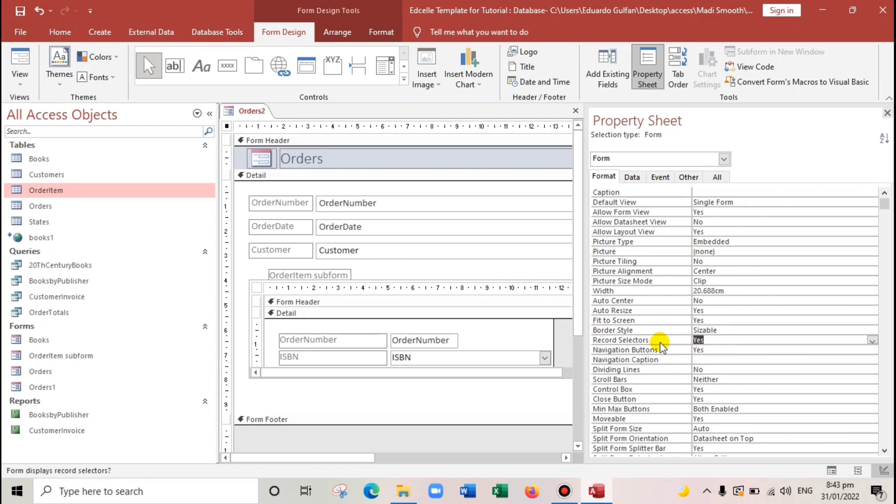
type("no")
left_click(719, 379)
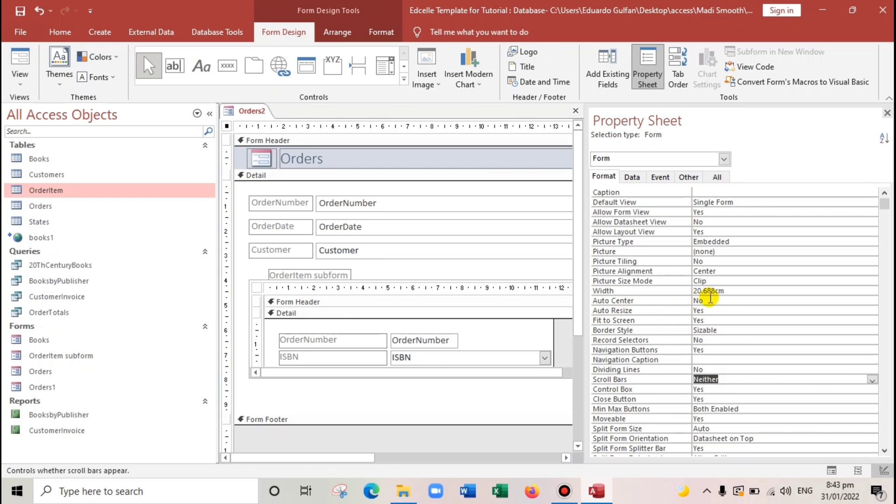
Step: Set the form's Auto Center property to Yes and display the form in Form View
left_click(699, 300)
type("yes")
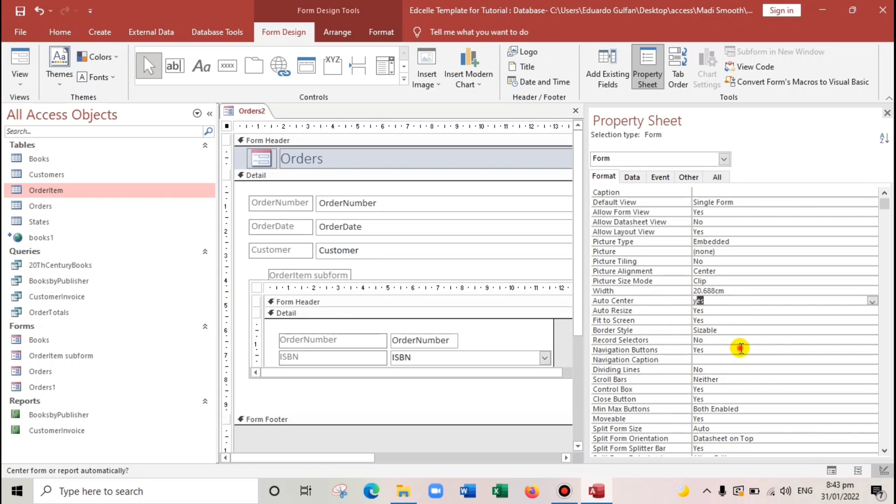
left_click(735, 349)
left_click(21, 59)
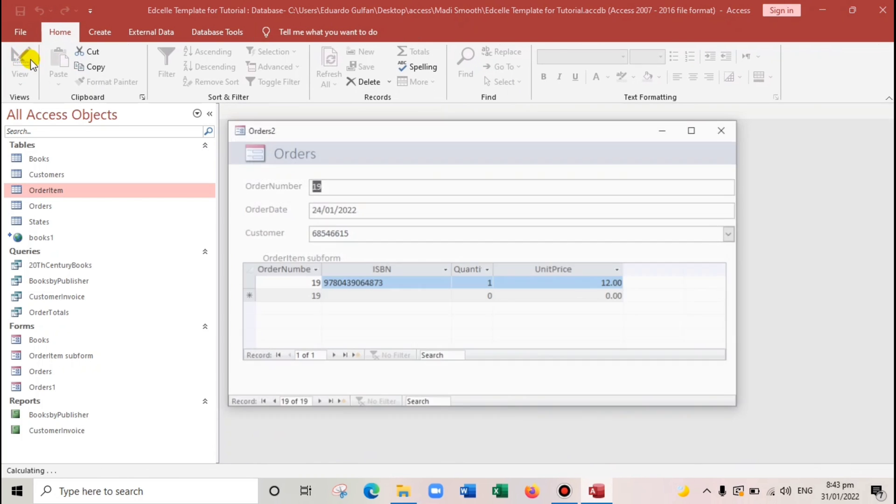